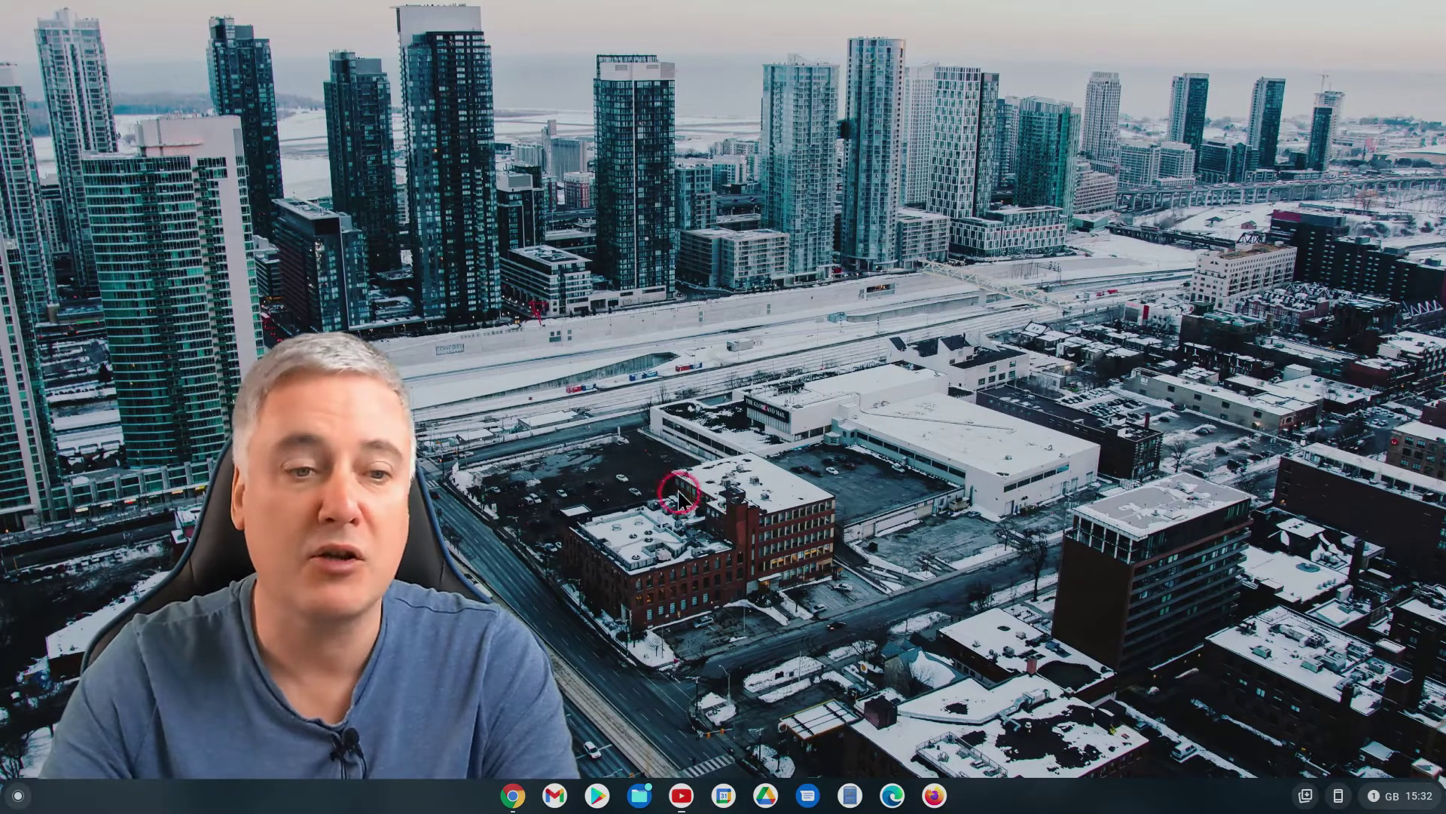
Step: Launch the Wallpaper app via Set wallpaper in the desktop's context menu
{"action": "right_click", "coordinate": [585, 259]}
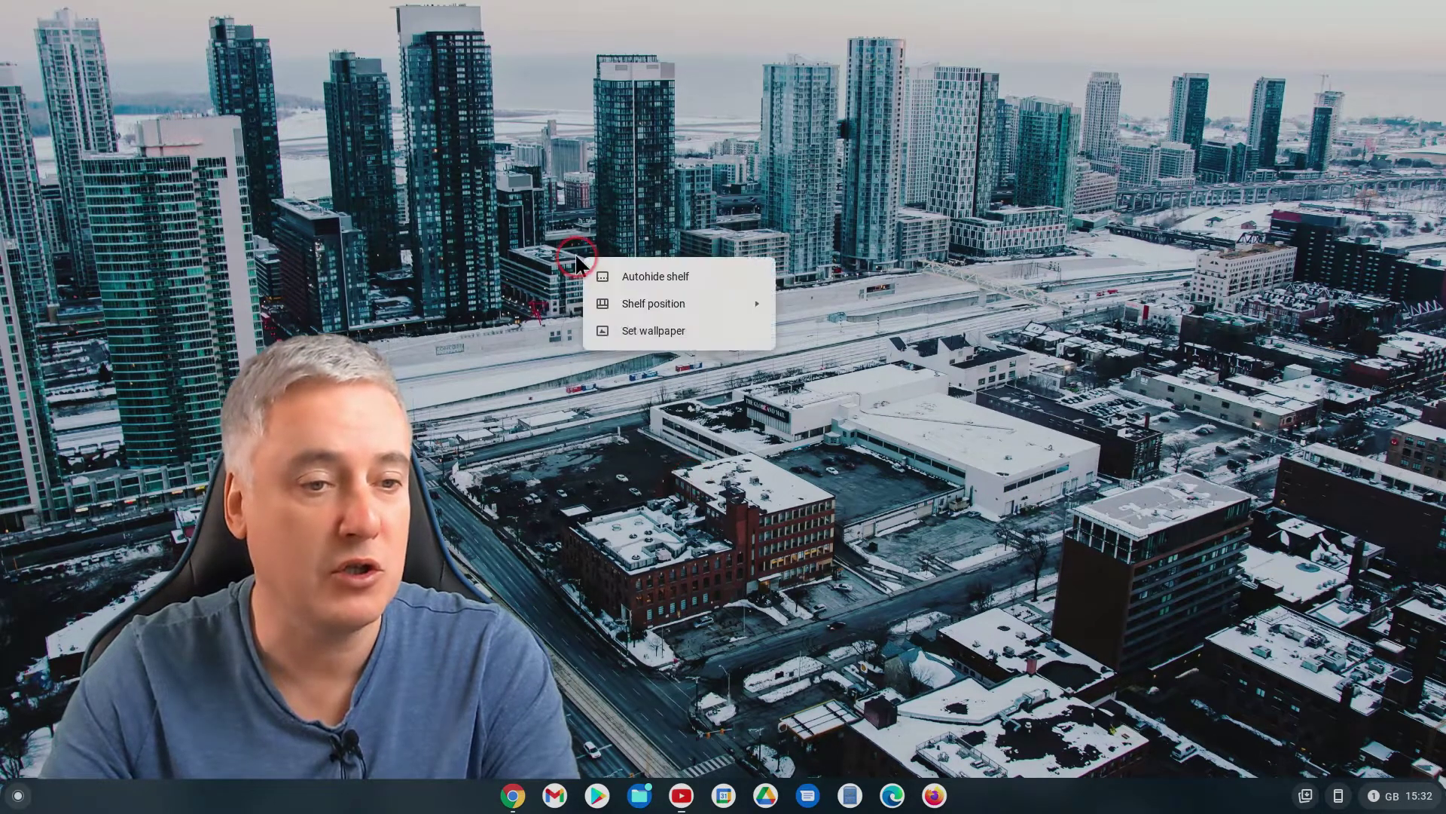
{"action": "left_click", "coordinate": [680, 332]}
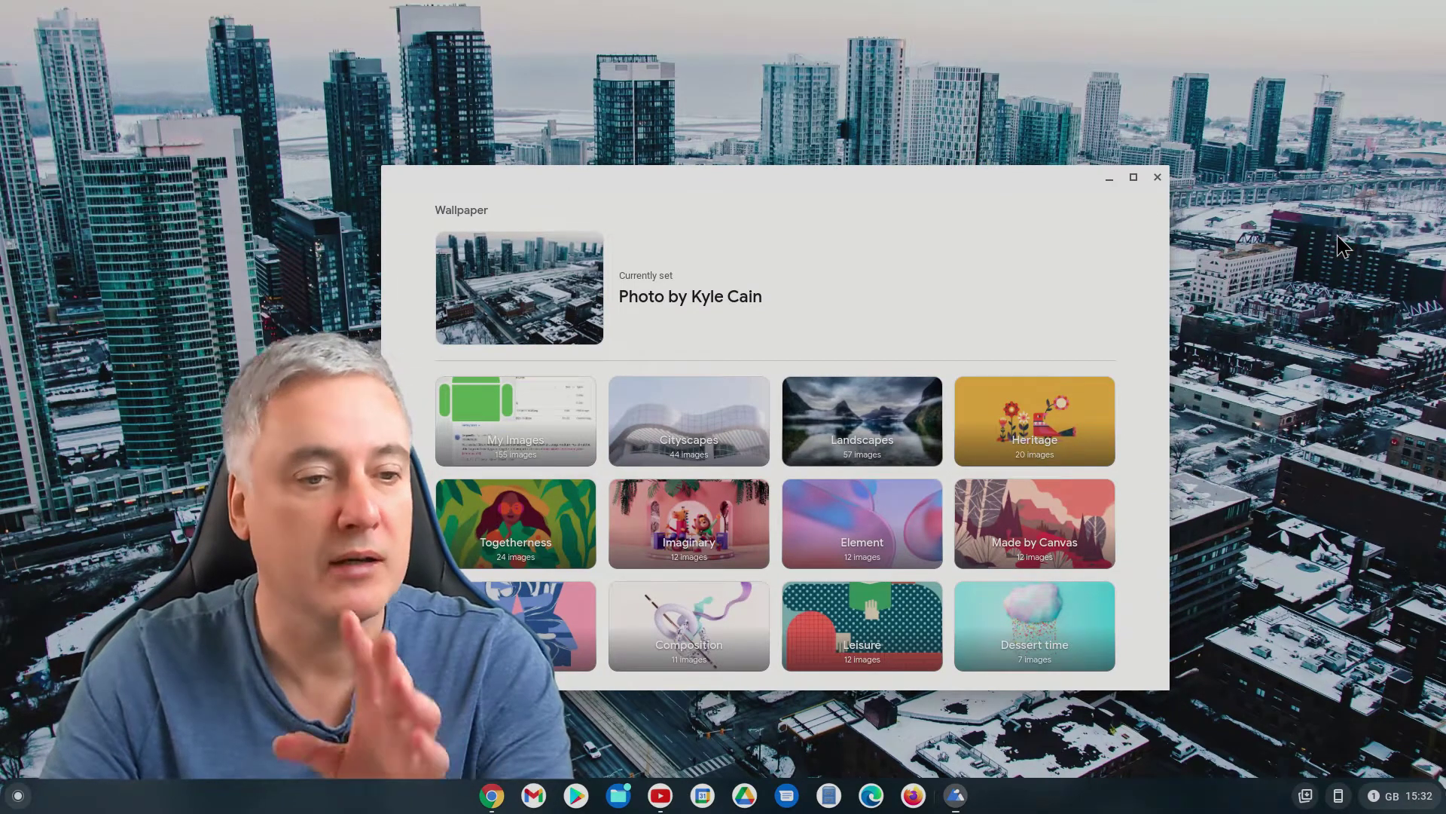
{"action": "scroll", "coordinate": [696, 546], "scroll_direction": "down", "scroll_amount": 2}
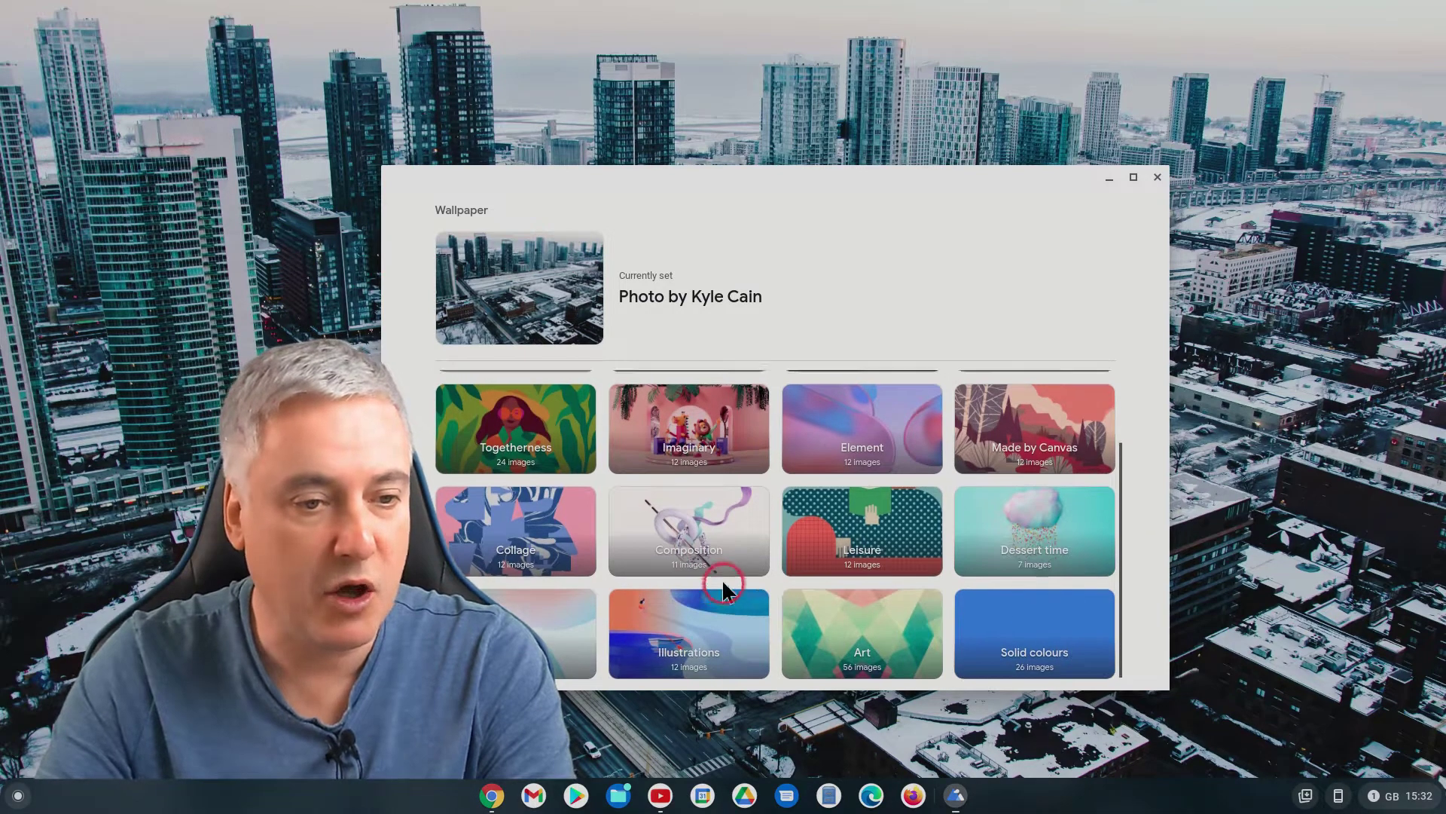
{"action": "scroll", "coordinate": [701, 509], "scroll_direction": "up", "scroll_amount": 2}
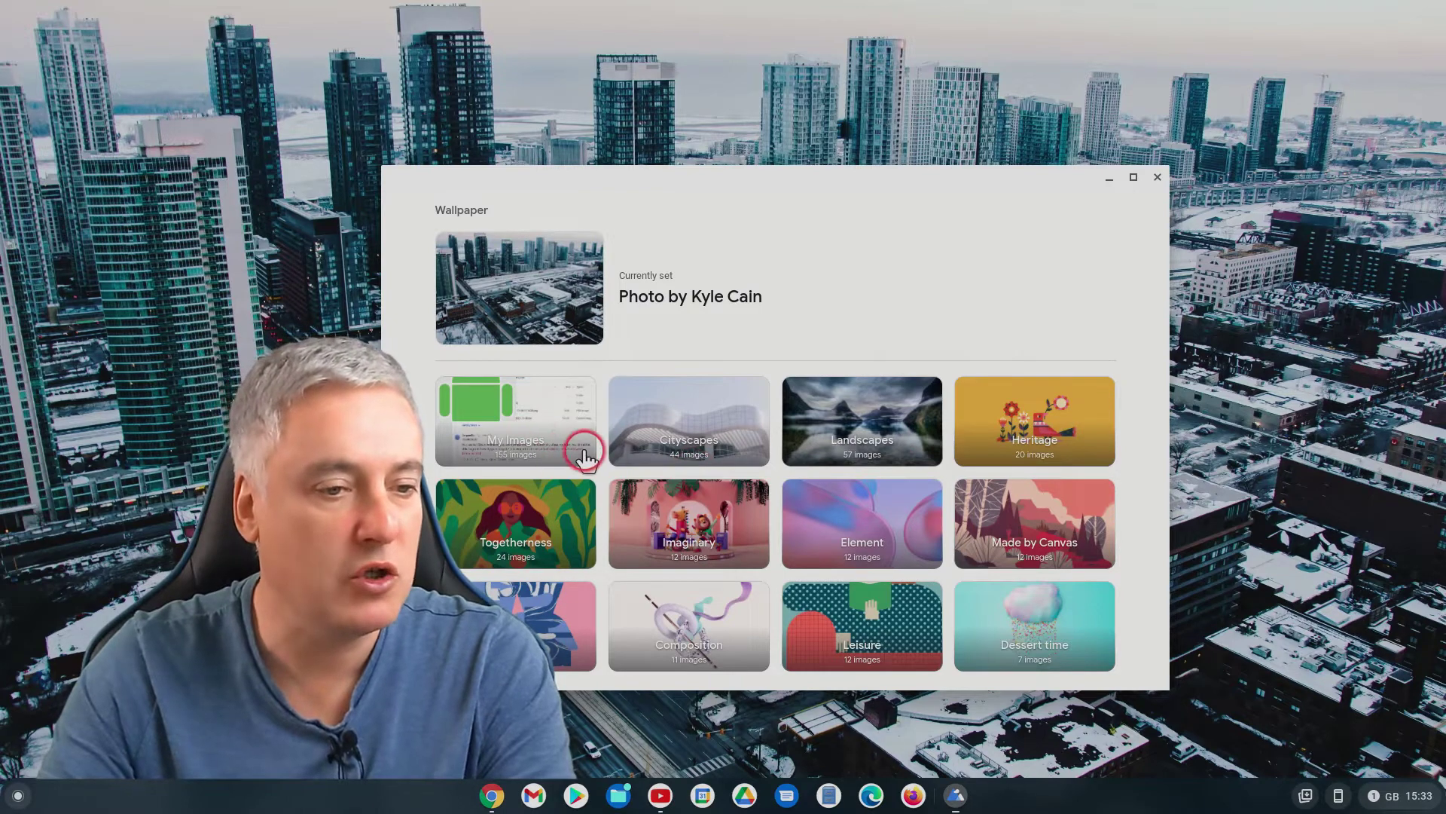
Step: Set the laptop-on-desk photo from My Images as the wallpaper
{"action": "left_click", "coordinate": [529, 424]}
{"action": "scroll", "coordinate": [780, 503], "scroll_direction": "down", "scroll_amount": 3}
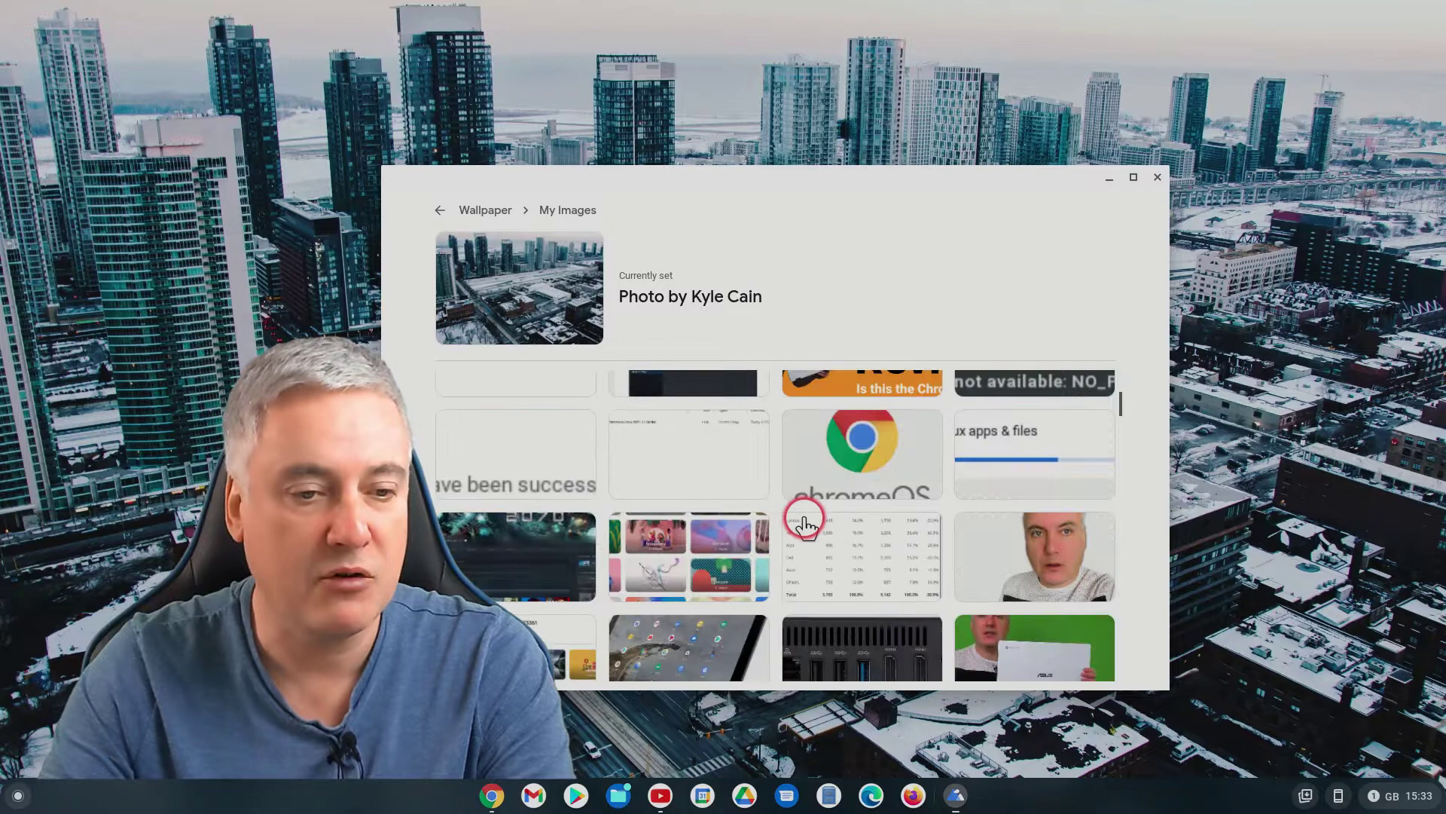
{"action": "scroll", "coordinate": [805, 523], "scroll_direction": "down", "scroll_amount": 3}
{"action": "scroll", "coordinate": [805, 522], "scroll_direction": "down", "scroll_amount": 3}
{"action": "scroll", "coordinate": [807, 524], "scroll_direction": "down", "scroll_amount": 2}
{"action": "scroll", "coordinate": [809, 526], "scroll_direction": "down", "scroll_amount": 3}
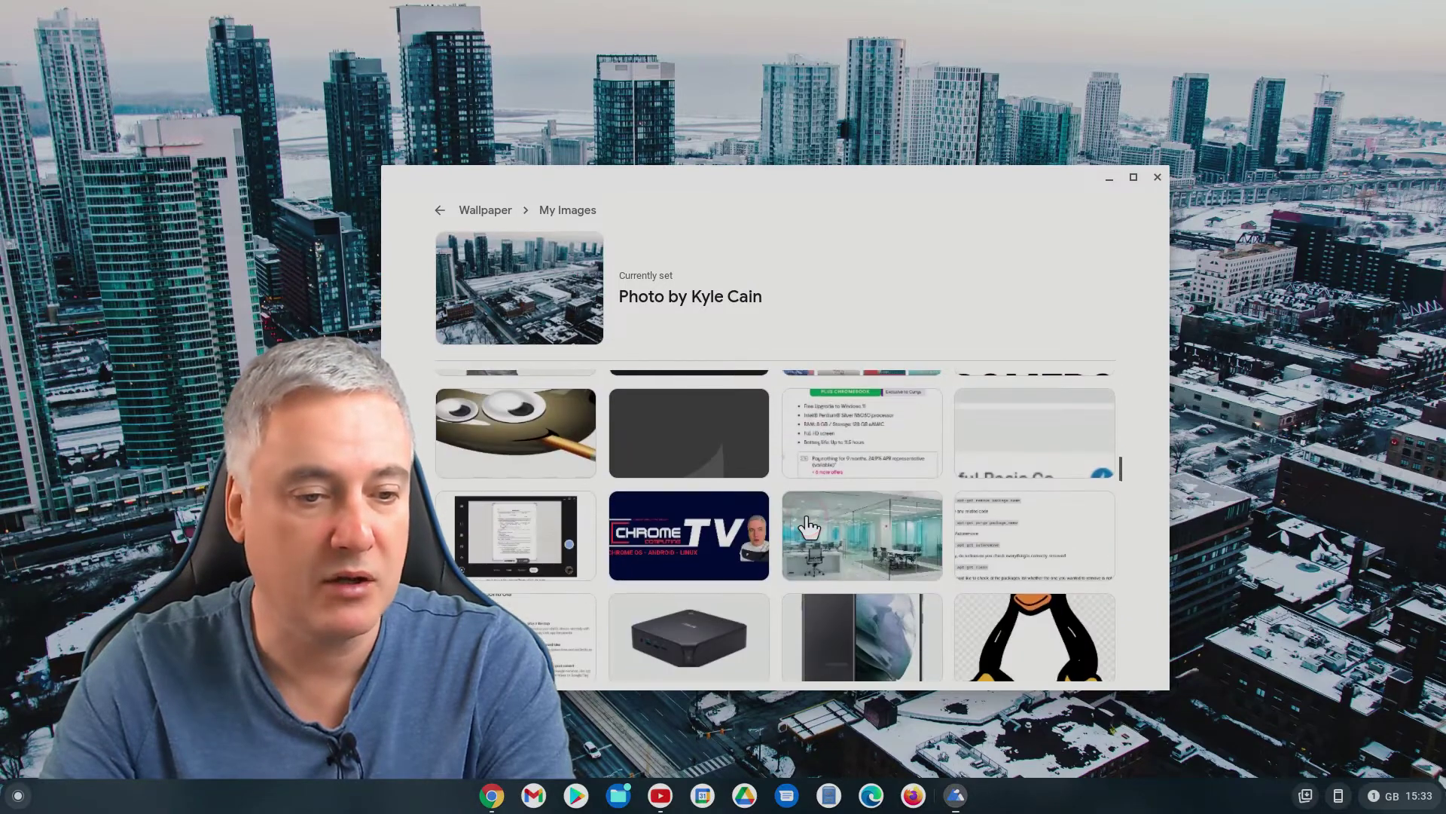
{"action": "scroll", "coordinate": [809, 526], "scroll_direction": "down", "scroll_amount": 3}
{"action": "scroll", "coordinate": [810, 526], "scroll_direction": "down", "scroll_amount": 3}
{"action": "scroll", "coordinate": [809, 526], "scroll_direction": "down", "scroll_amount": 3}
{"action": "scroll", "coordinate": [810, 525], "scroll_direction": "down", "scroll_amount": 3}
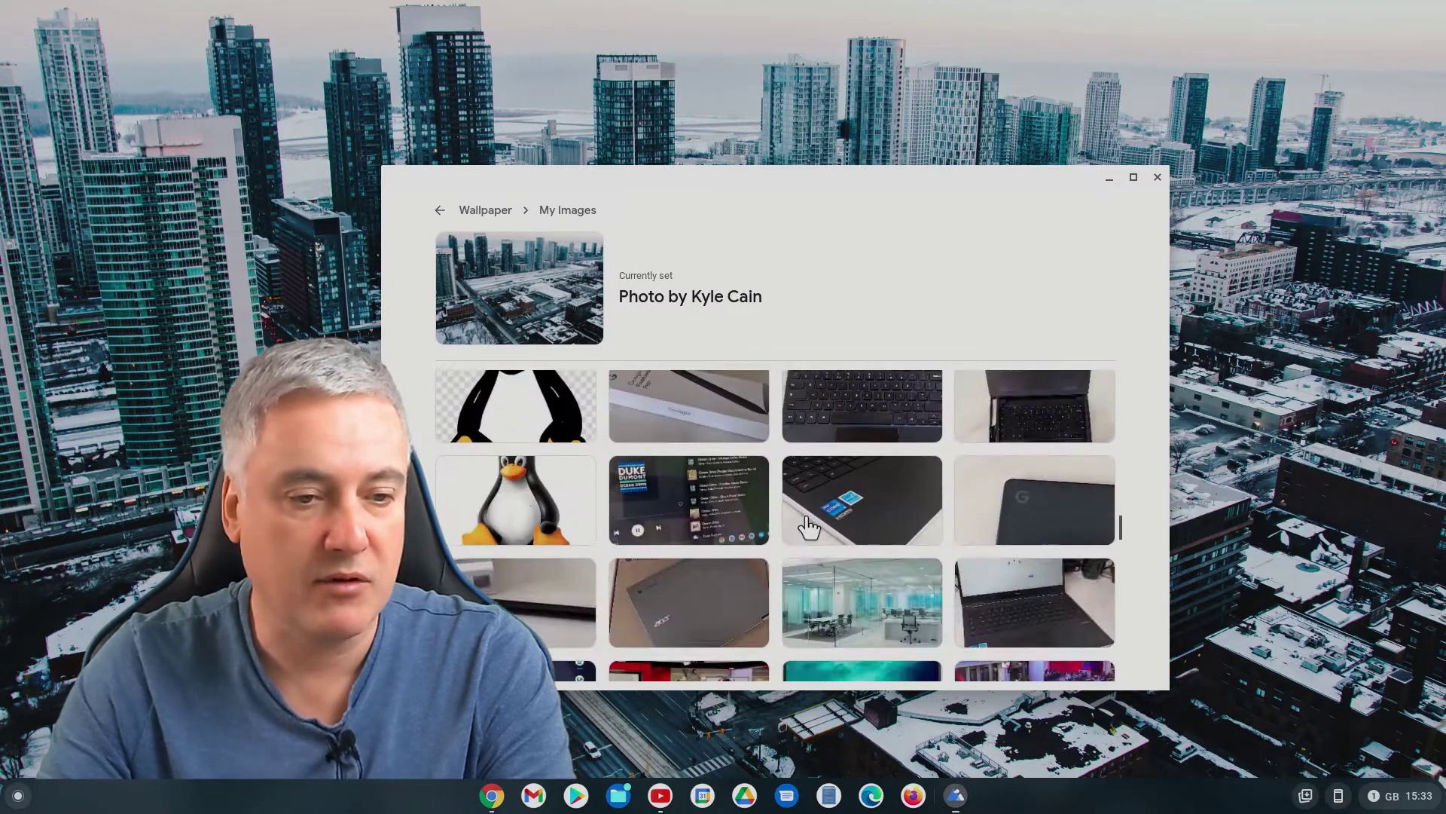
{"action": "scroll", "coordinate": [808, 526], "scroll_direction": "down", "scroll_amount": 3}
{"action": "scroll", "coordinate": [808, 525], "scroll_direction": "down", "scroll_amount": 3}
{"action": "scroll", "coordinate": [808, 525], "scroll_direction": "down", "scroll_amount": 3}
{"action": "left_click", "coordinate": [709, 461]}
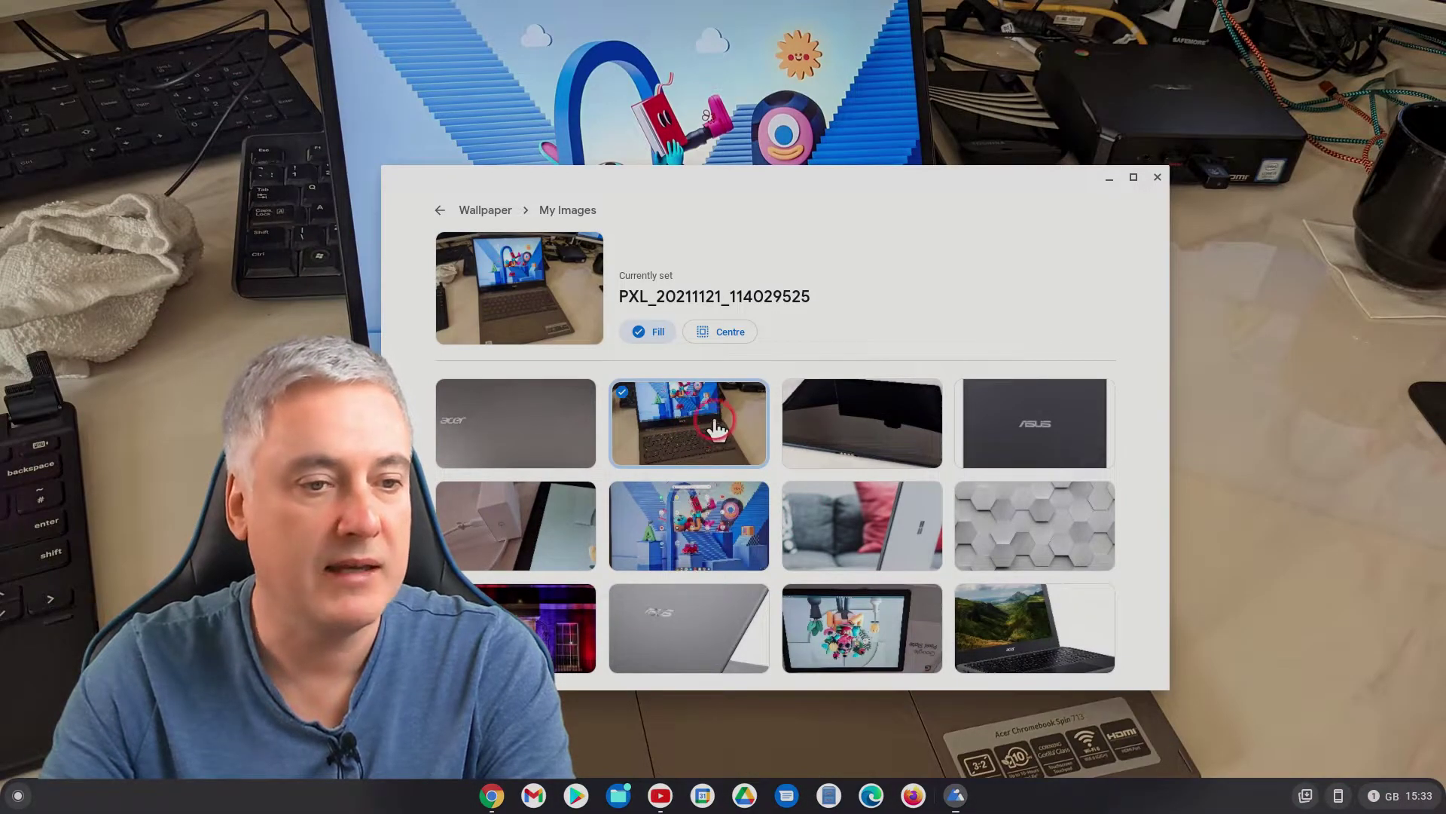
{"action": "left_click", "coordinate": [653, 330]}
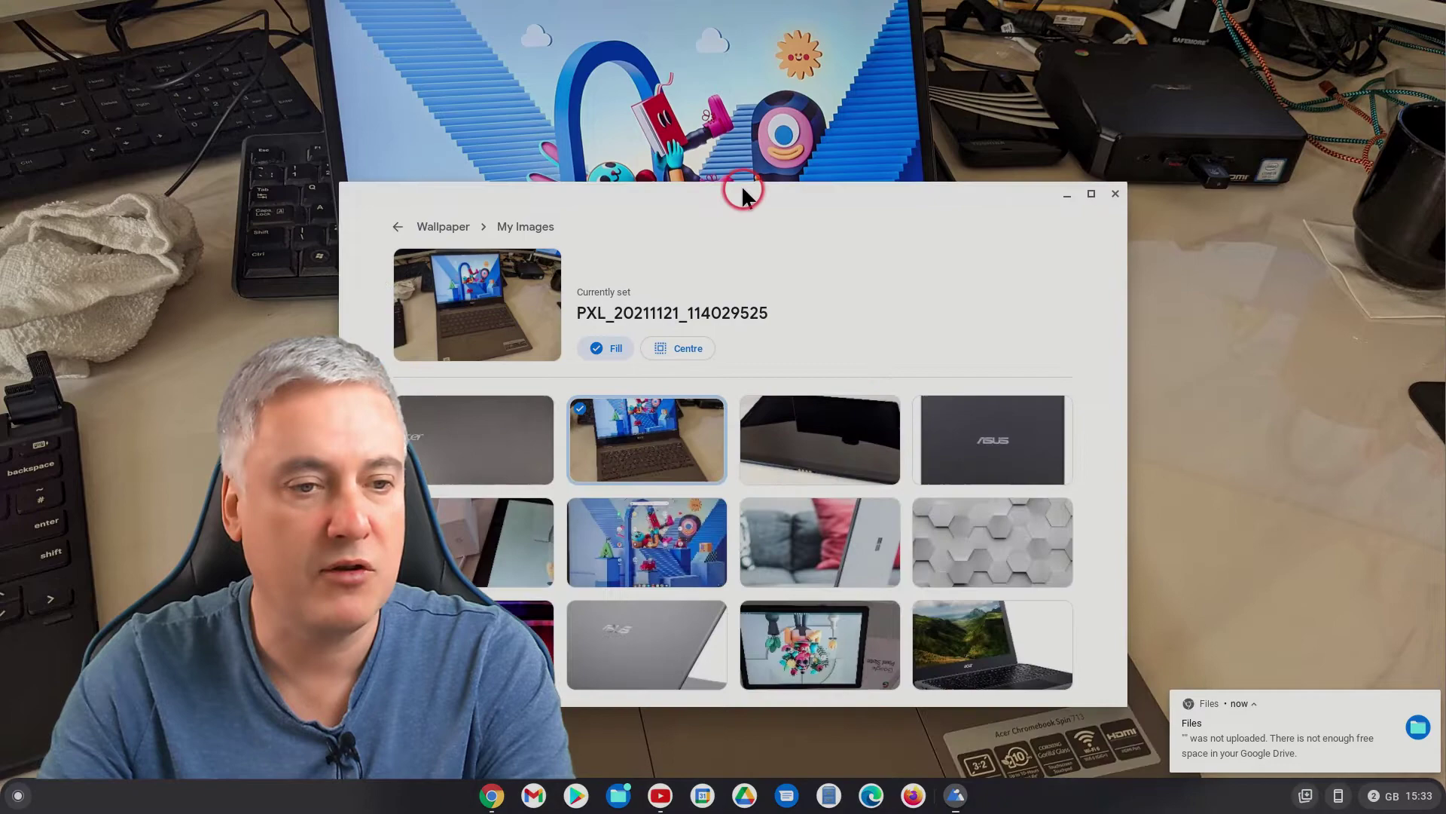
Step: Switch the laptop photo's display to Centre, then back to Fill
{"action": "left_click_drag", "start_coordinate": [782, 168], "coordinate": [747, 172]}
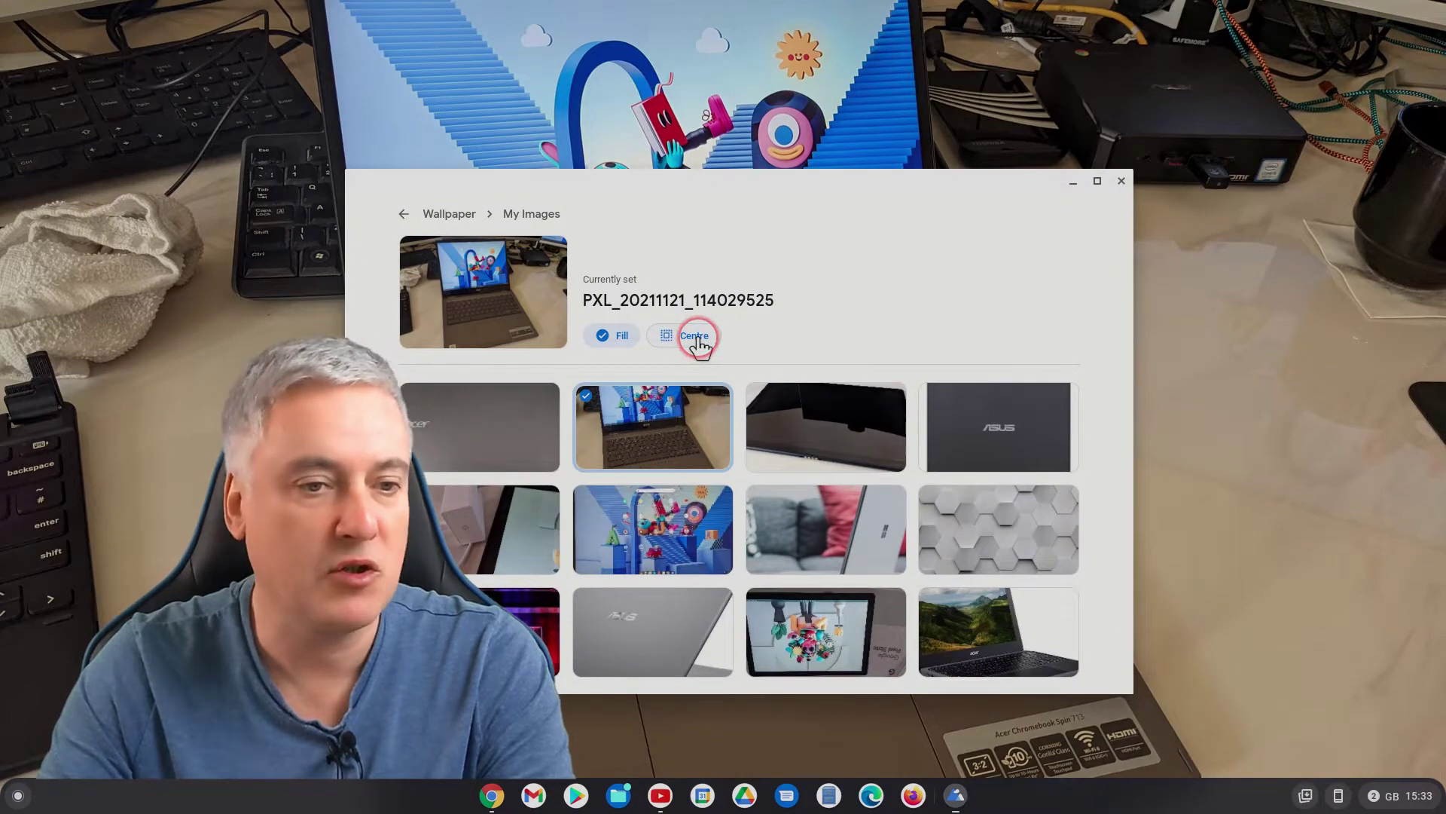
{"action": "left_click", "coordinate": [696, 337]}
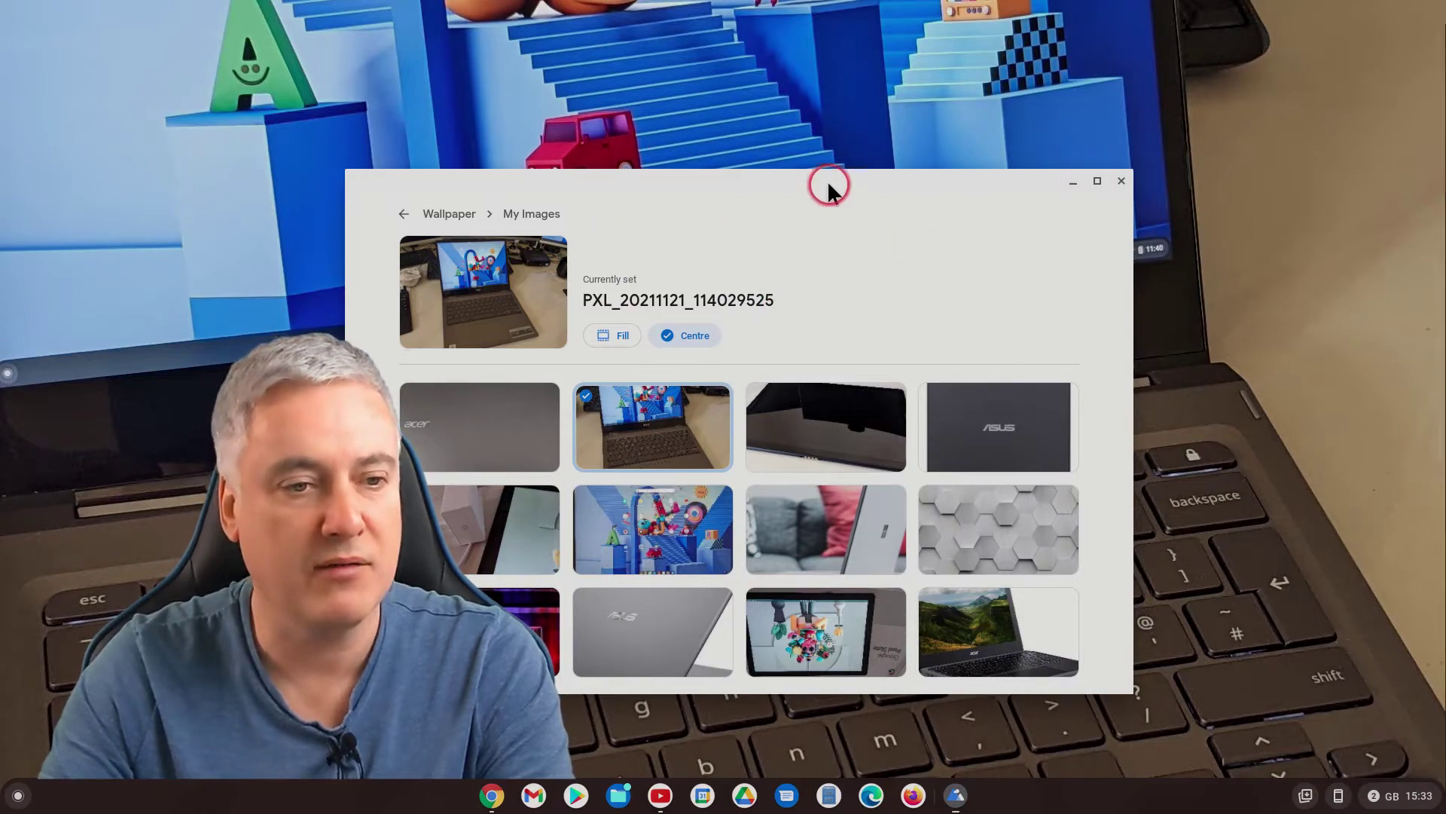
{"action": "left_click_drag", "start_coordinate": [826, 187], "coordinate": [896, 207]}
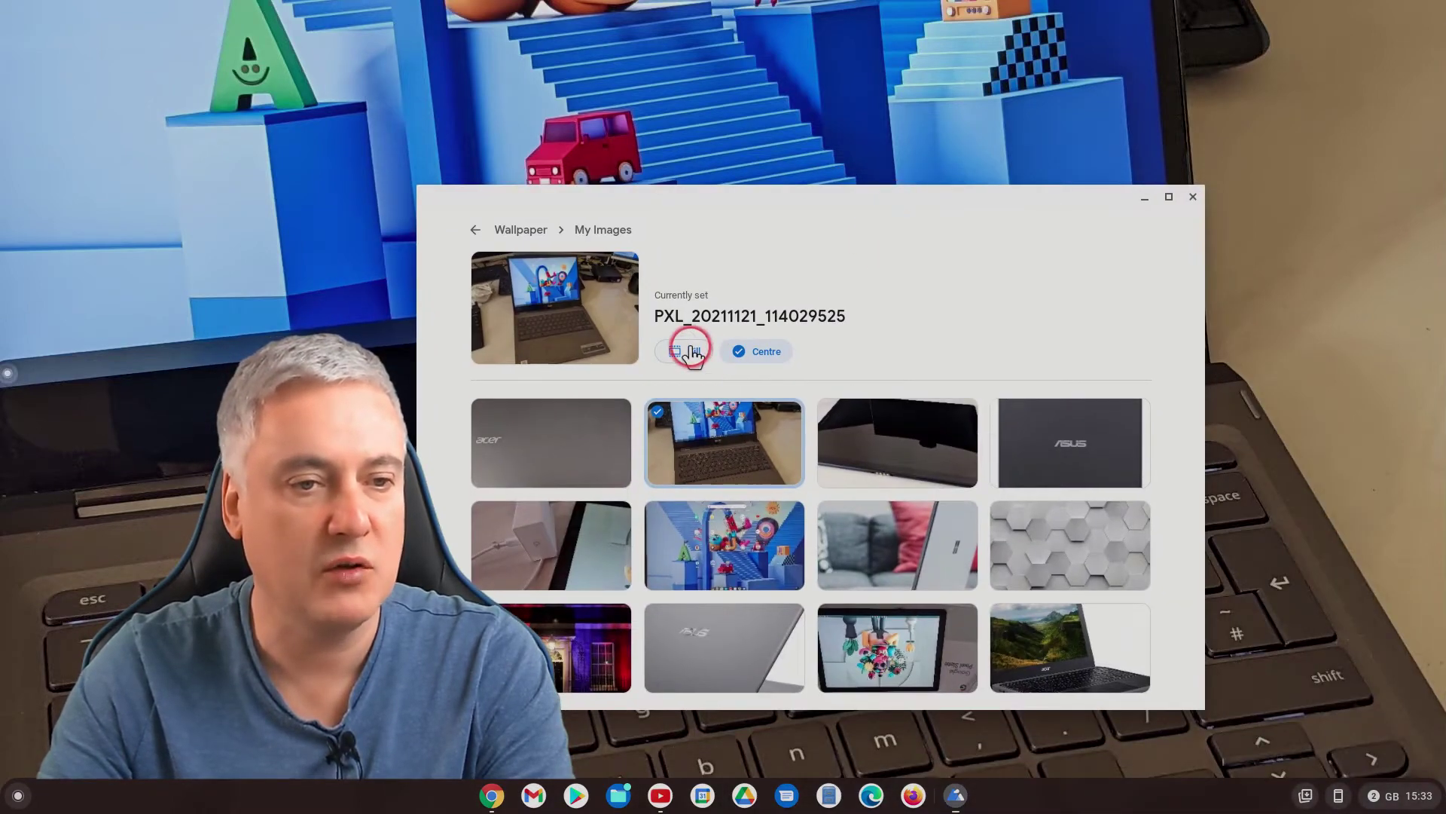
{"action": "left_click", "coordinate": [692, 352]}
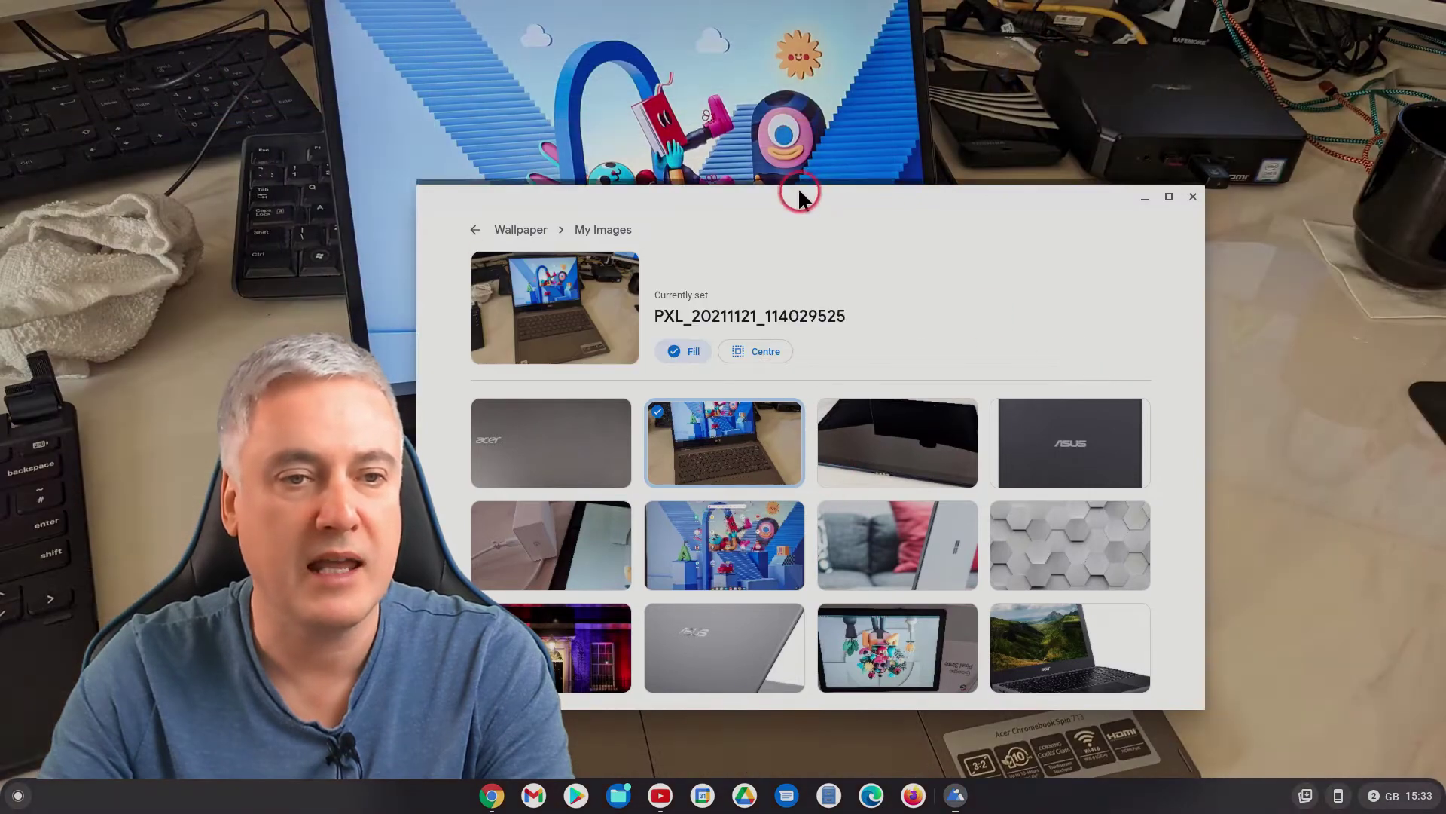
{"action": "left_click_drag", "start_coordinate": [798, 194], "coordinate": [787, 161]}
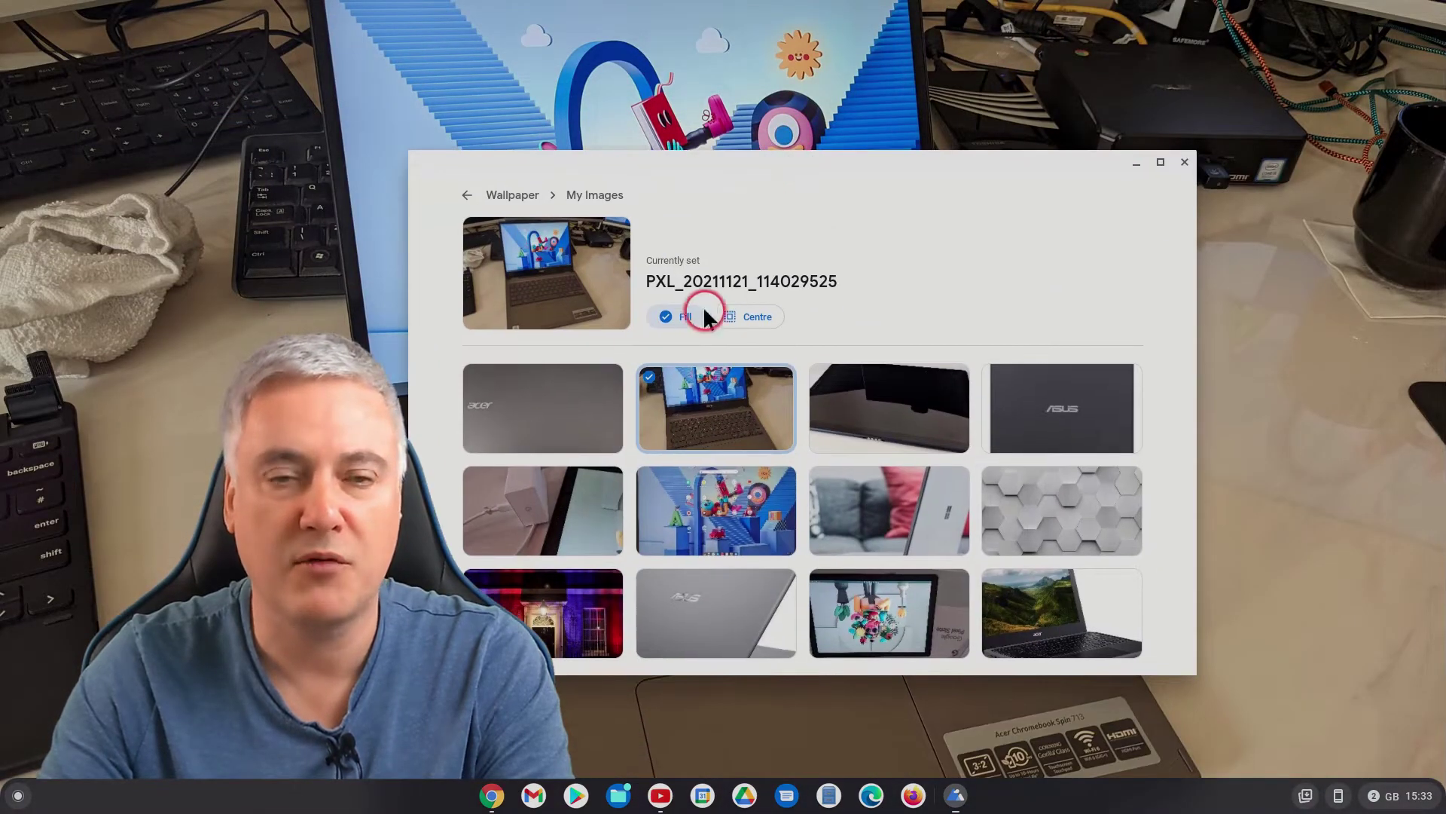
{"action": "left_click", "coordinate": [699, 321]}
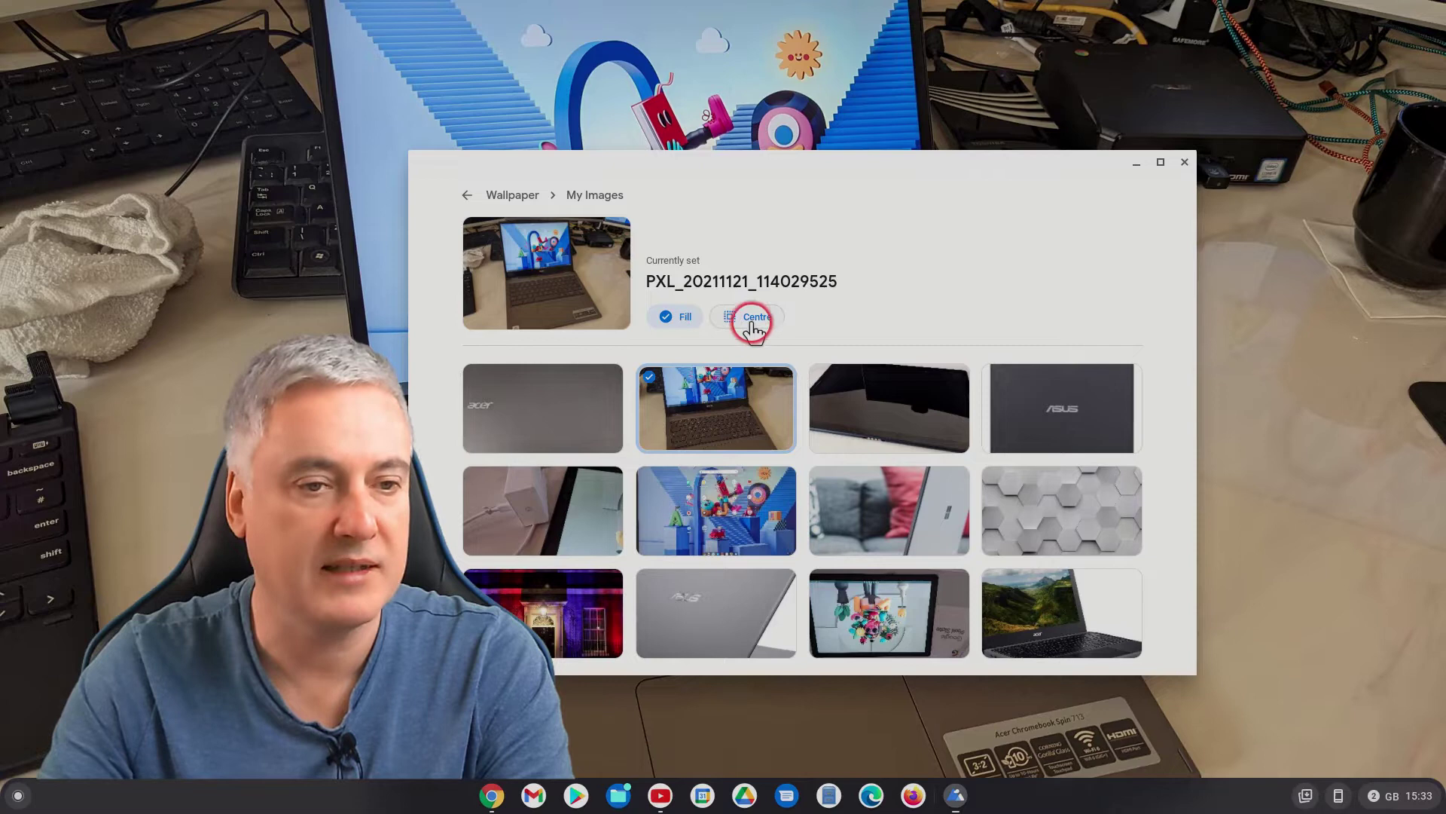
Step: Set Star catchers, then Sand and surf, from Illustrations as the wallpaper
{"action": "left_click", "coordinate": [516, 194]}
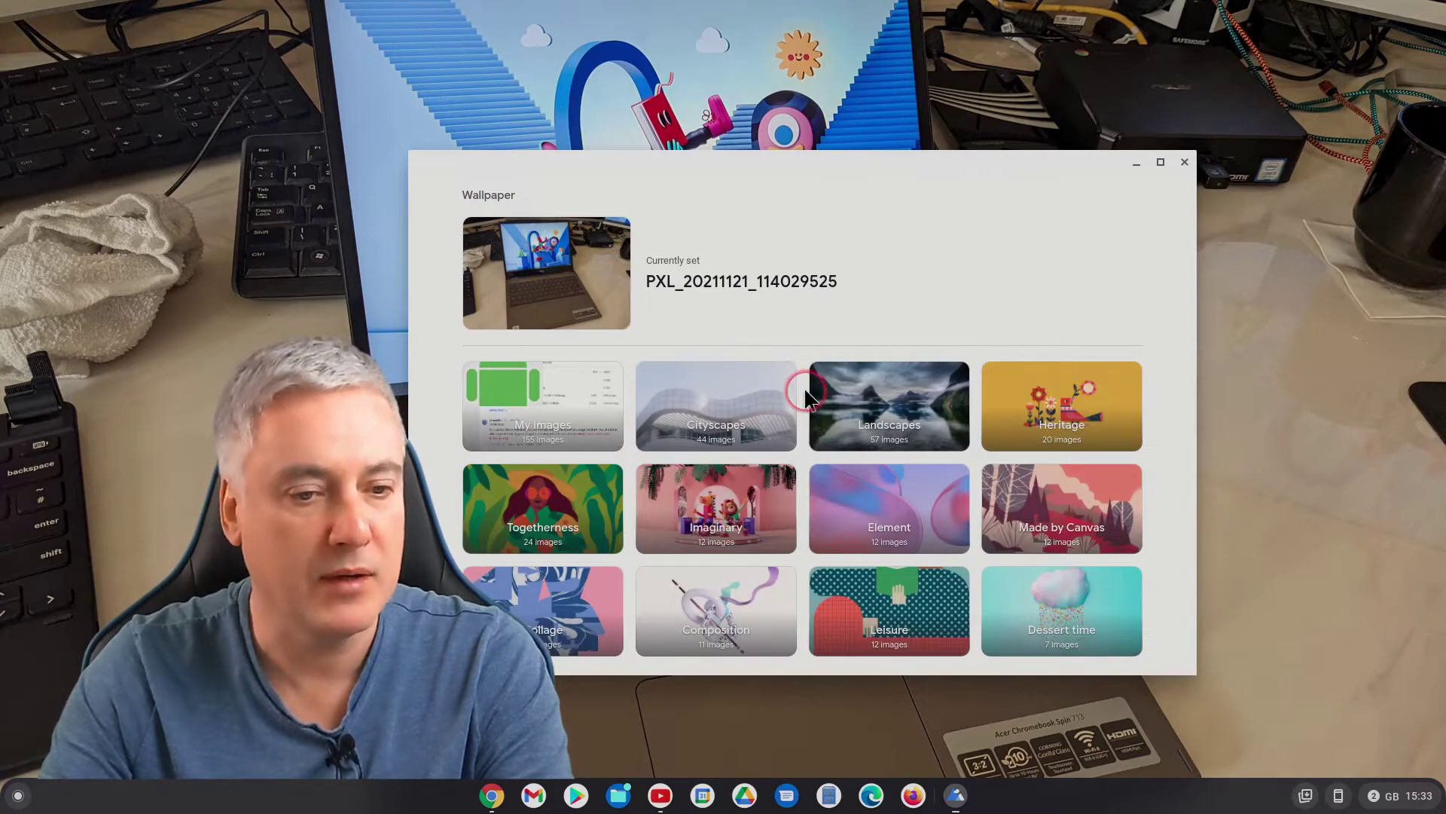
{"action": "scroll", "coordinate": [932, 579], "scroll_direction": "down", "scroll_amount": 1}
{"action": "scroll", "coordinate": [932, 579], "scroll_direction": "down", "scroll_amount": 2}
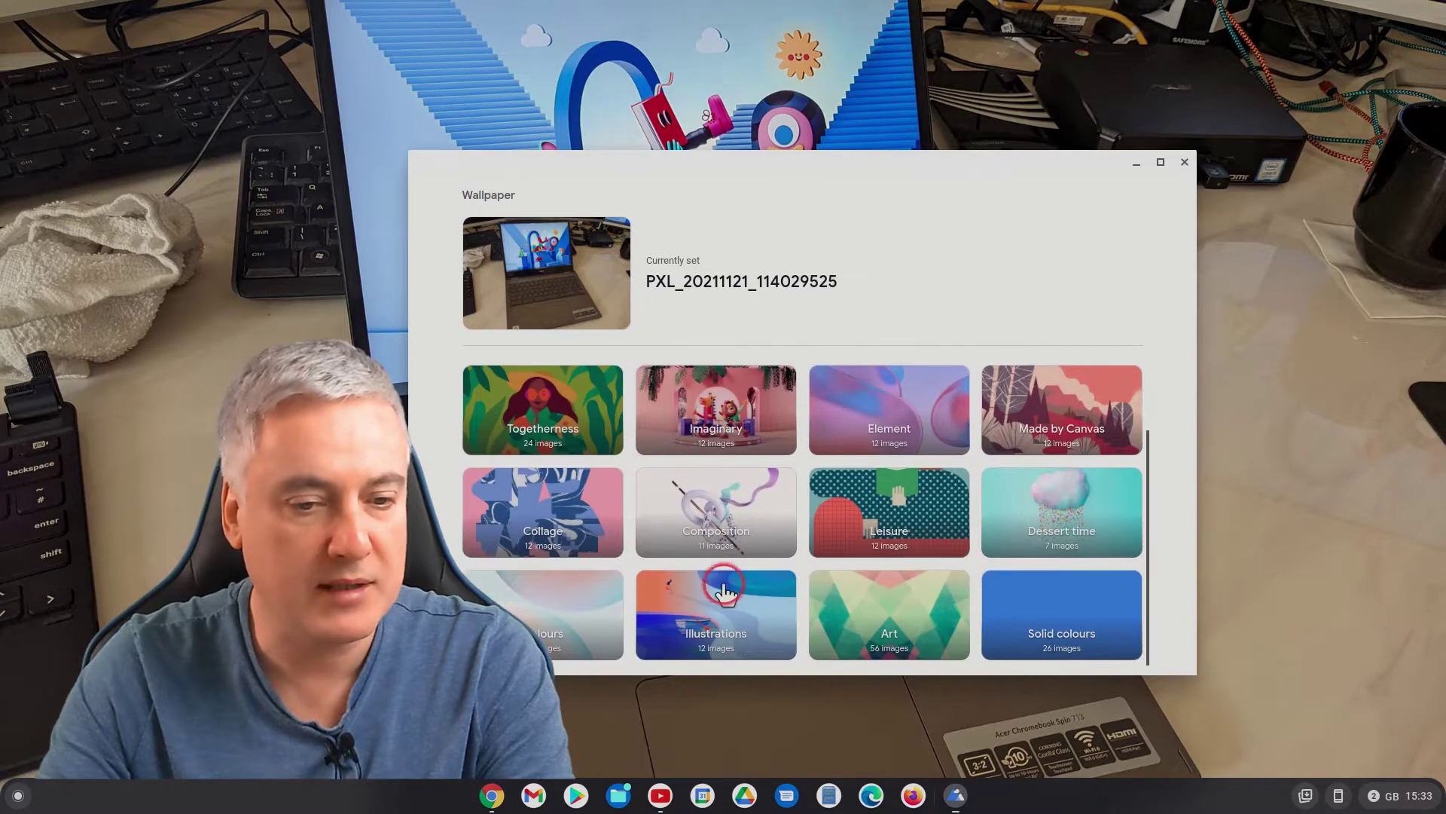
{"action": "left_click", "coordinate": [705, 615]}
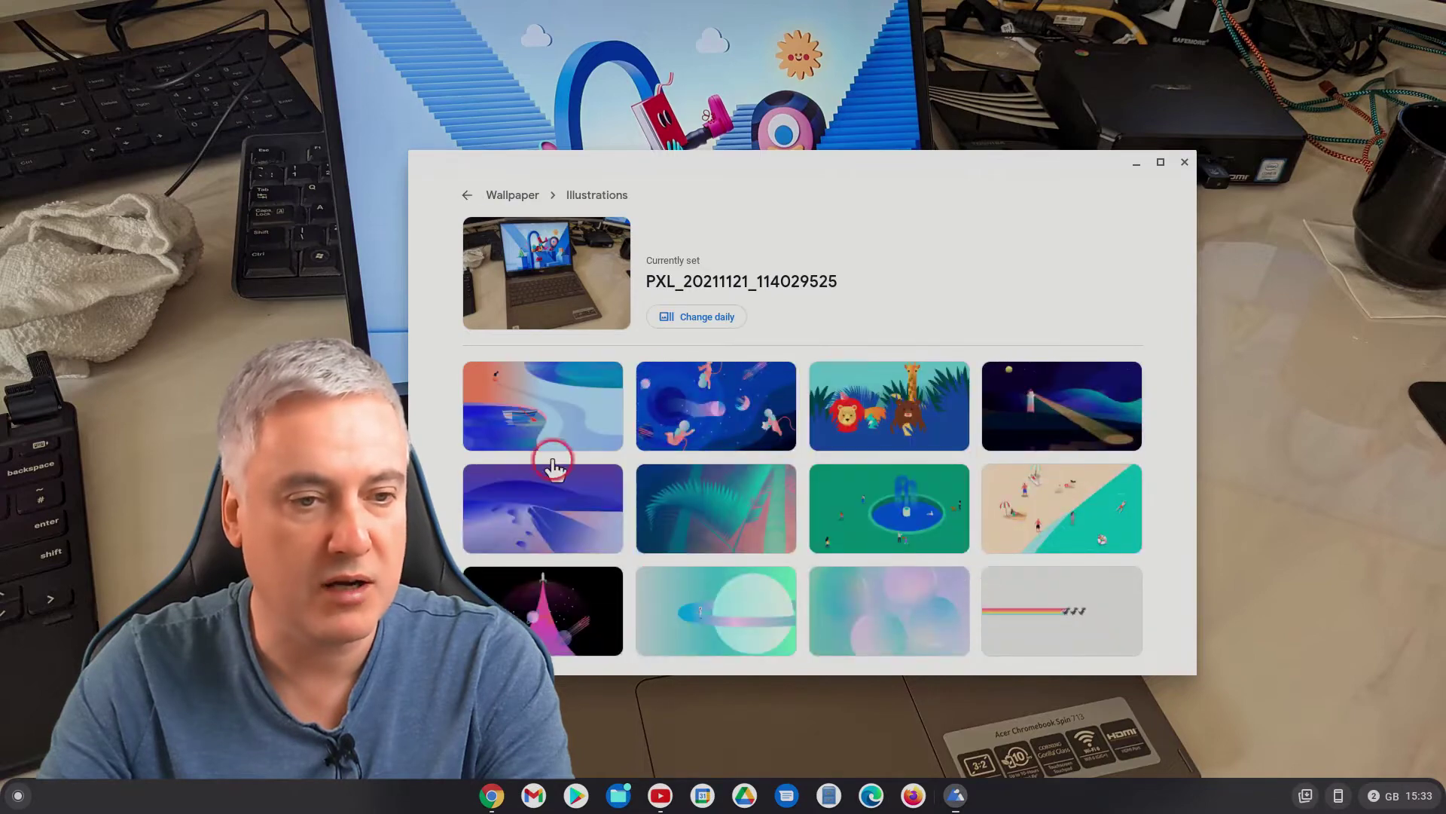
{"action": "left_click", "coordinate": [754, 447]}
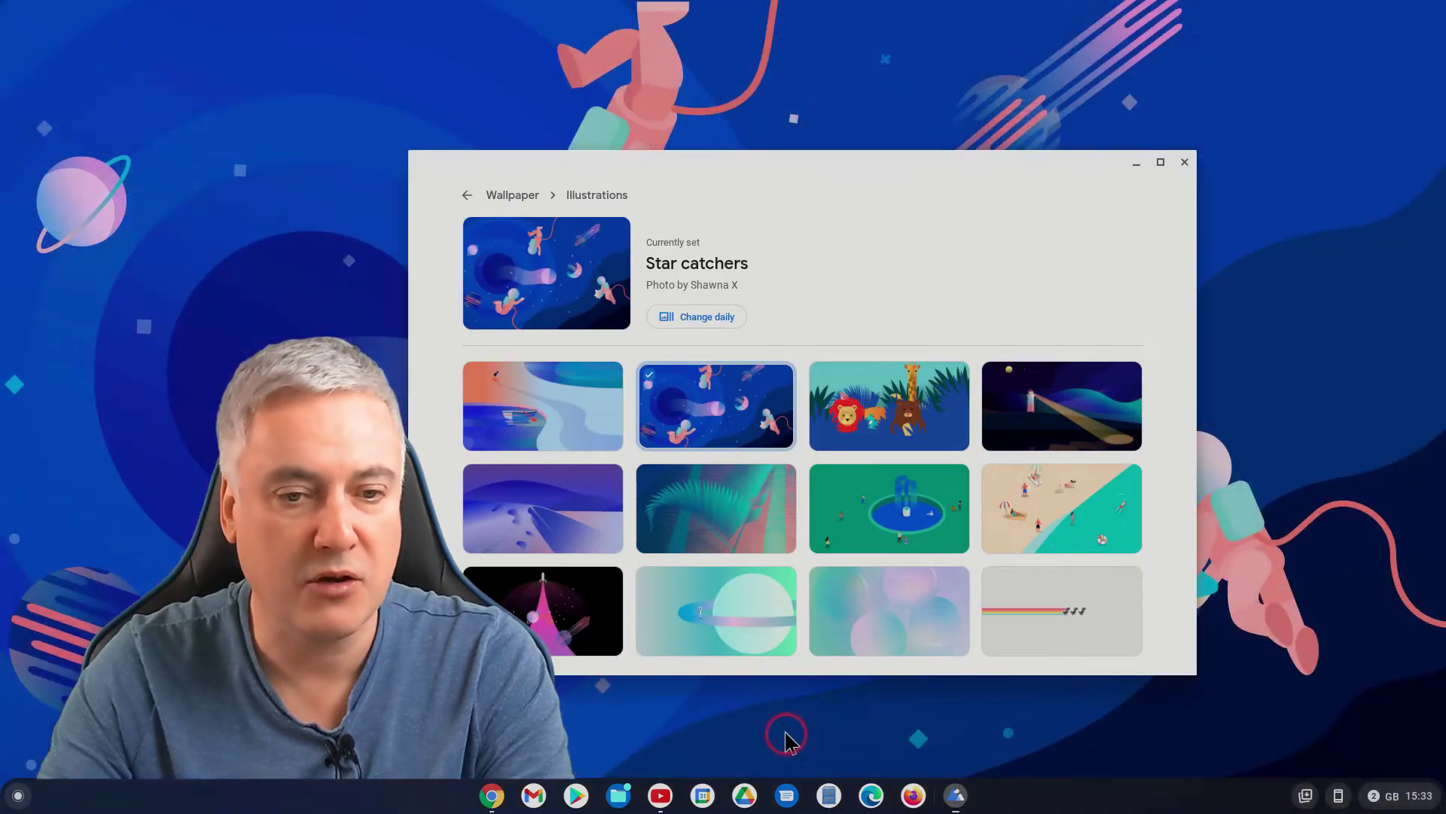
{"action": "left_click", "coordinate": [1049, 499]}
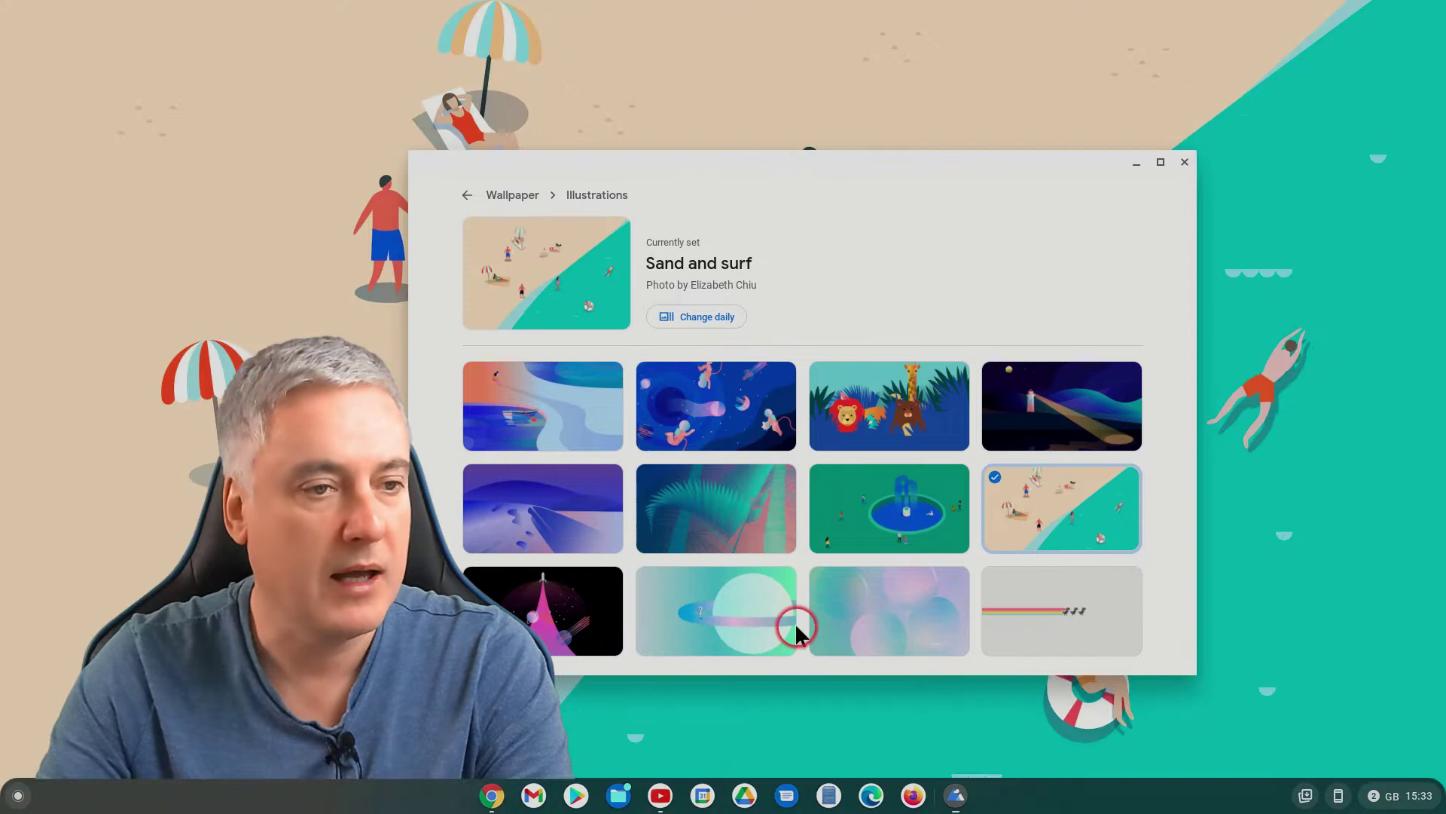
Step: Set a plain purple wallpaper from Solid colours
{"action": "left_click", "coordinate": [467, 195]}
{"action": "left_click", "coordinate": [1059, 625]}
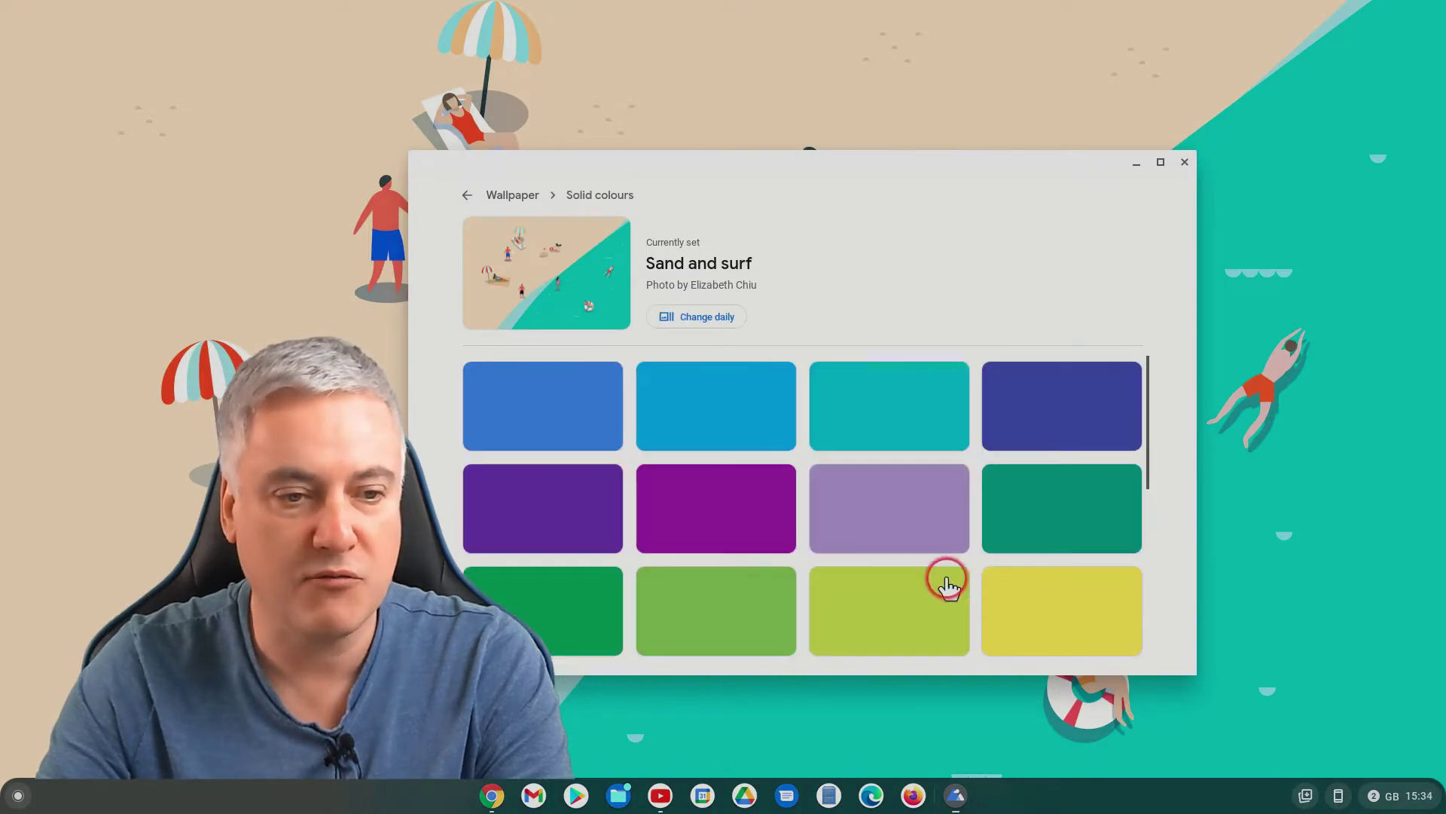
{"action": "left_click", "coordinate": [693, 500]}
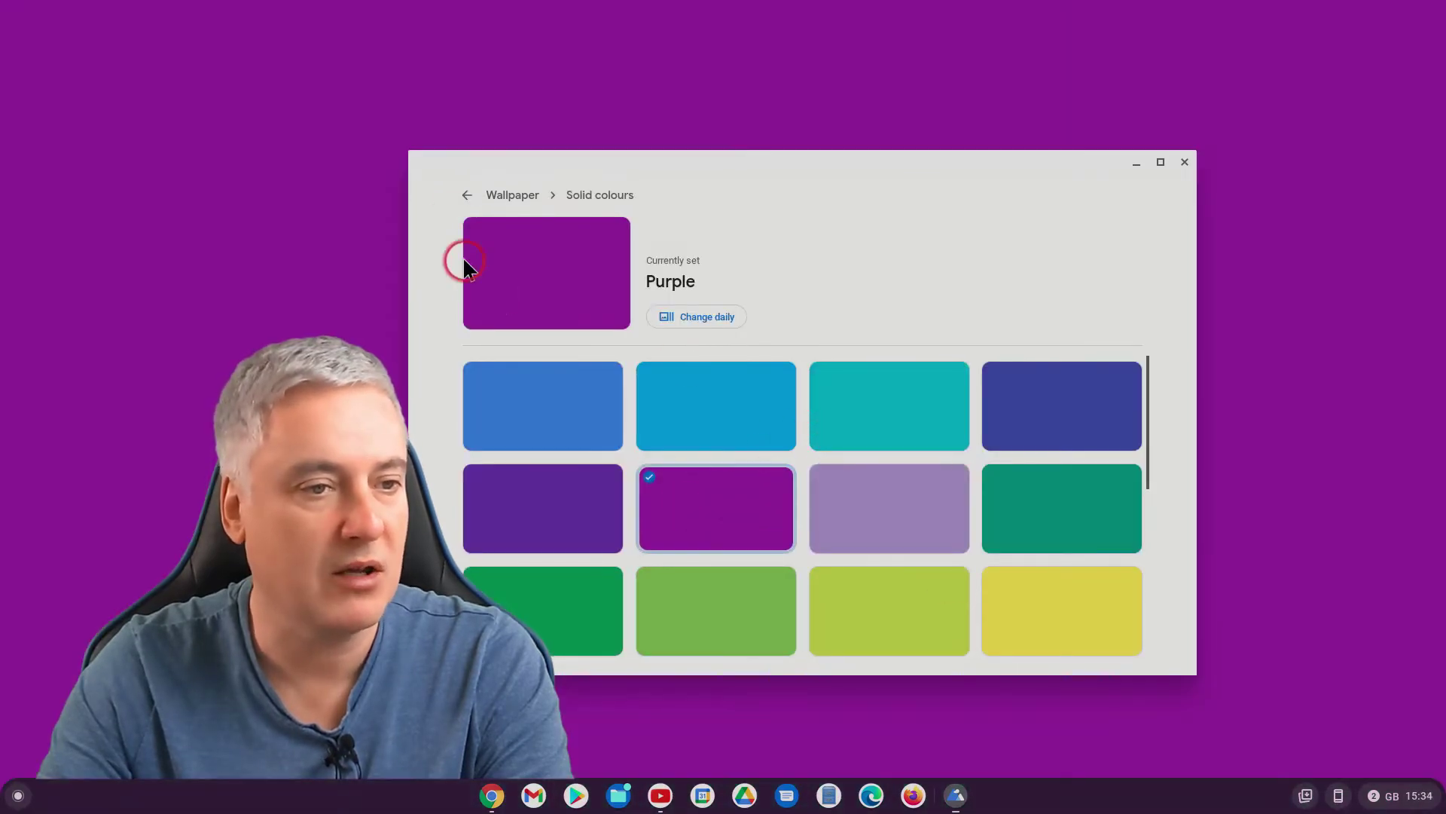
Step: Browse Collage, then set All in bloom from Imaginary as the wallpaper
{"action": "left_click", "coordinate": [467, 195]}
{"action": "scroll", "coordinate": [705, 553], "scroll_direction": "down", "scroll_amount": 5}
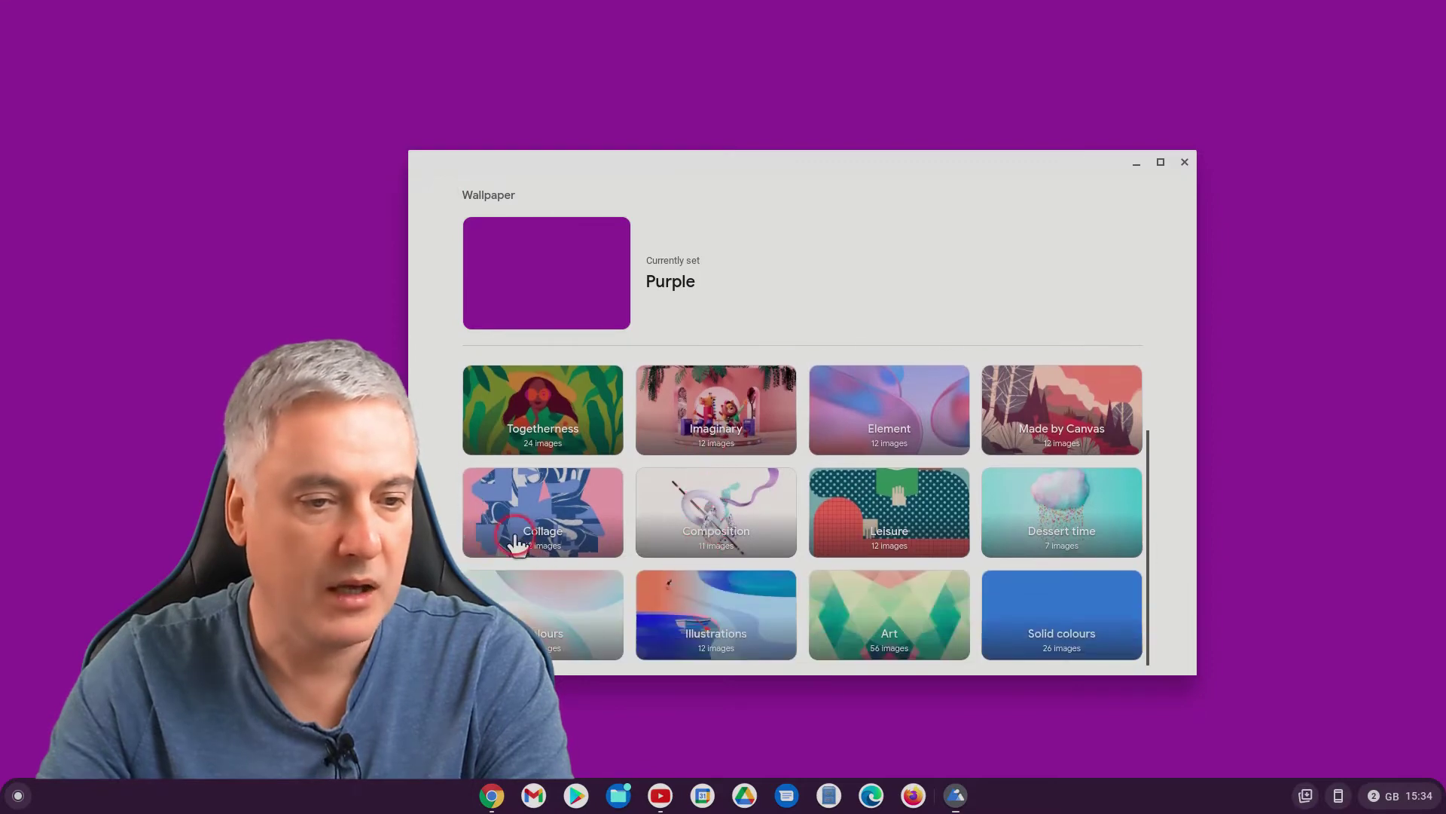
{"action": "left_click", "coordinate": [516, 543]}
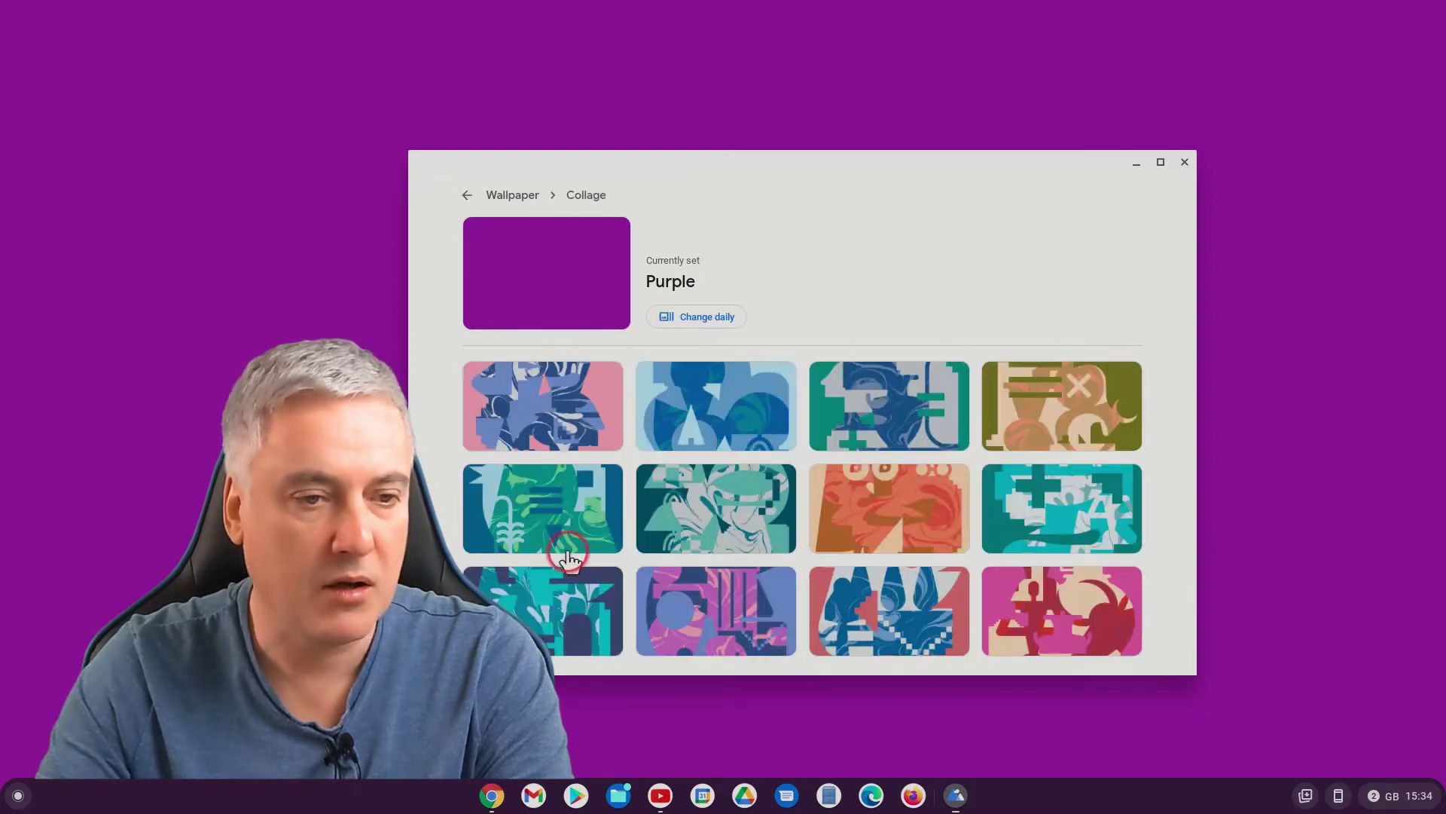
{"action": "left_click", "coordinate": [464, 195]}
{"action": "left_click", "coordinate": [742, 527]}
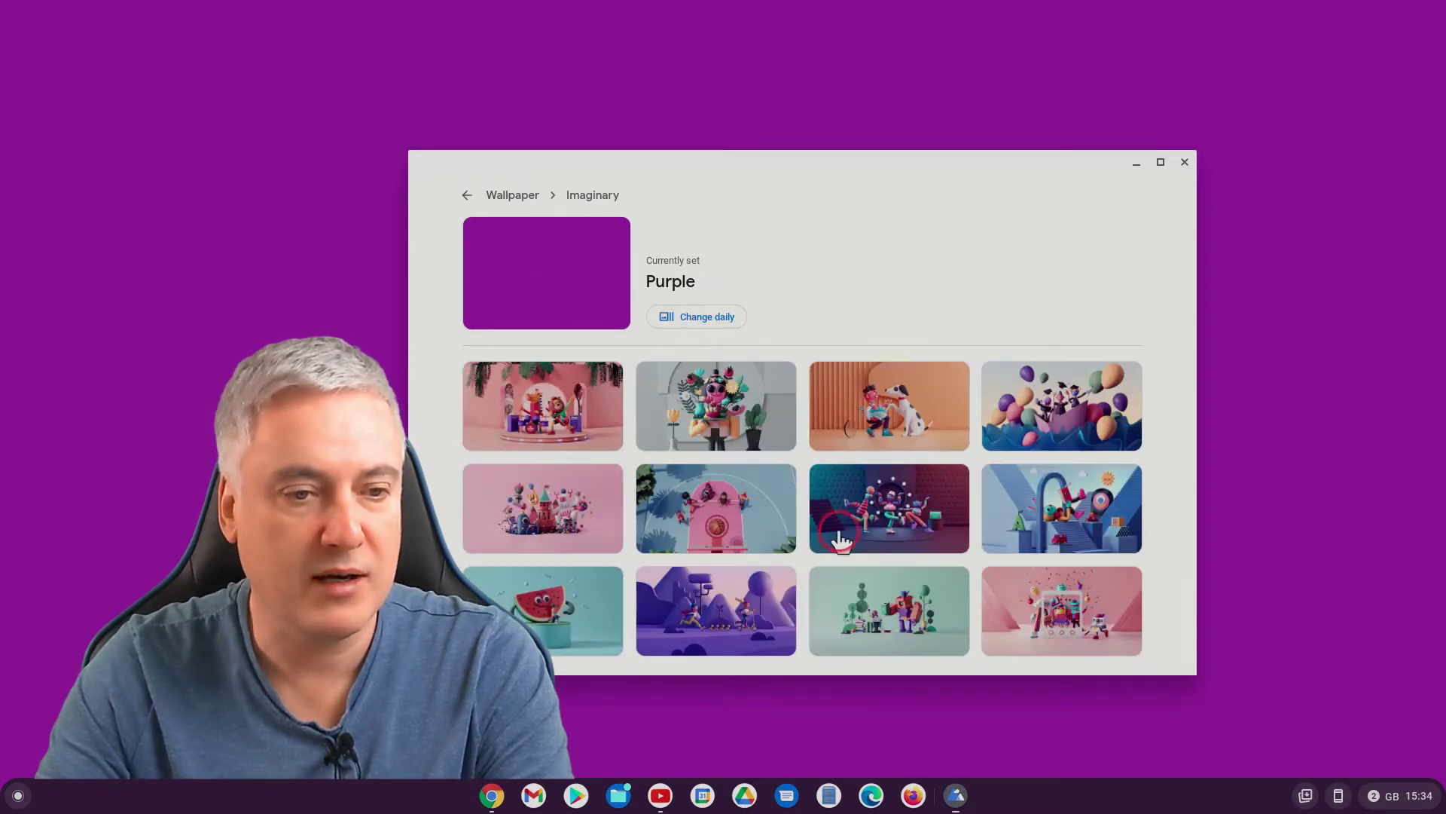
{"action": "left_click", "coordinate": [730, 431]}
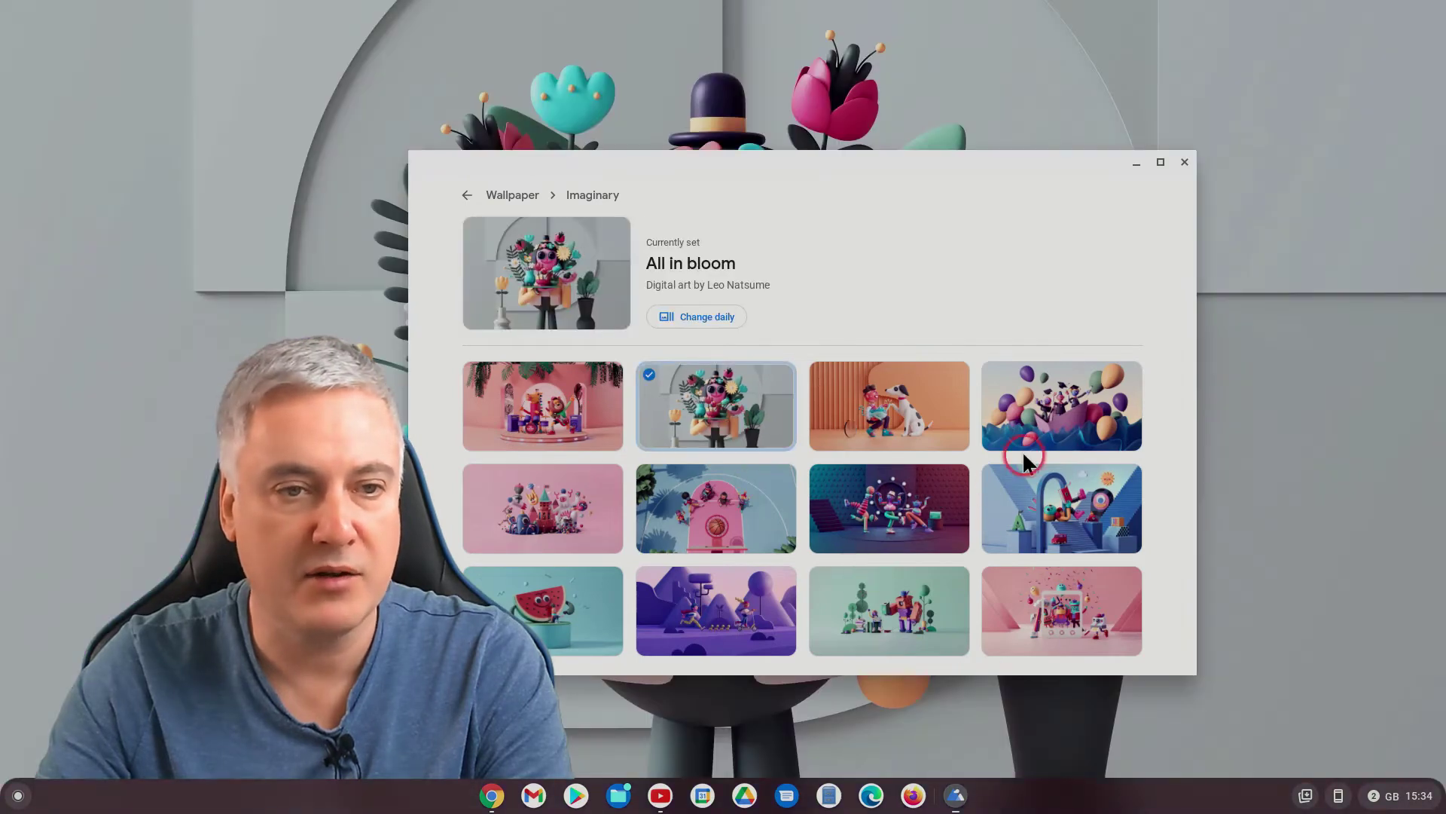
{"action": "mouse_move", "coordinate": [792, 165]}
{"action": "left_mouse_down"}
{"action": "mouse_move", "coordinate": [1320, 646]}
{"action": "mouse_move", "coordinate": [741, 125]}
{"action": "left_mouse_up"}
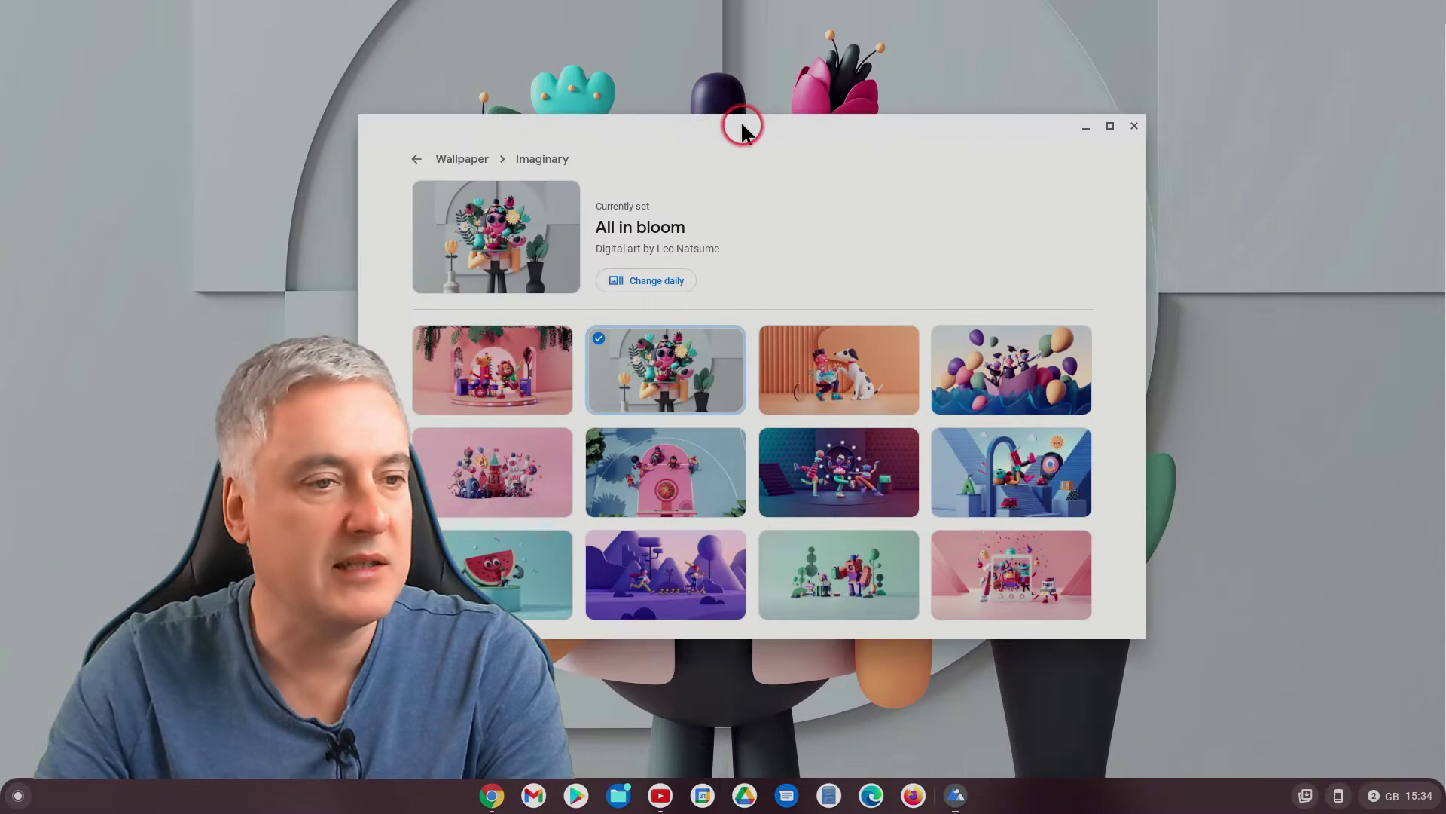
Step: Look through Cityscapes and Landscapes, ending back in Cityscapes
{"action": "left_click", "coordinate": [450, 160]}
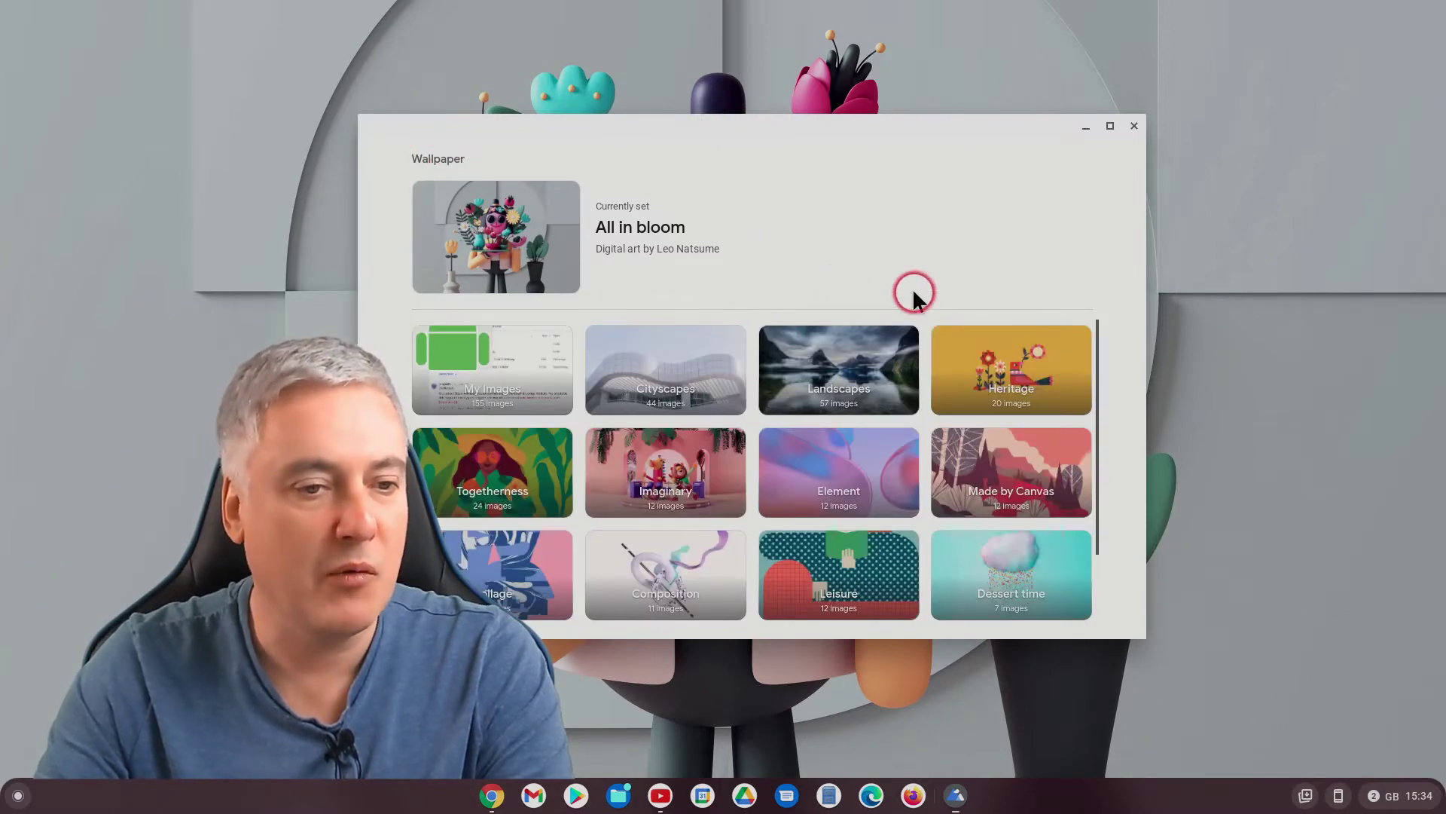
{"action": "left_click", "coordinate": [682, 380]}
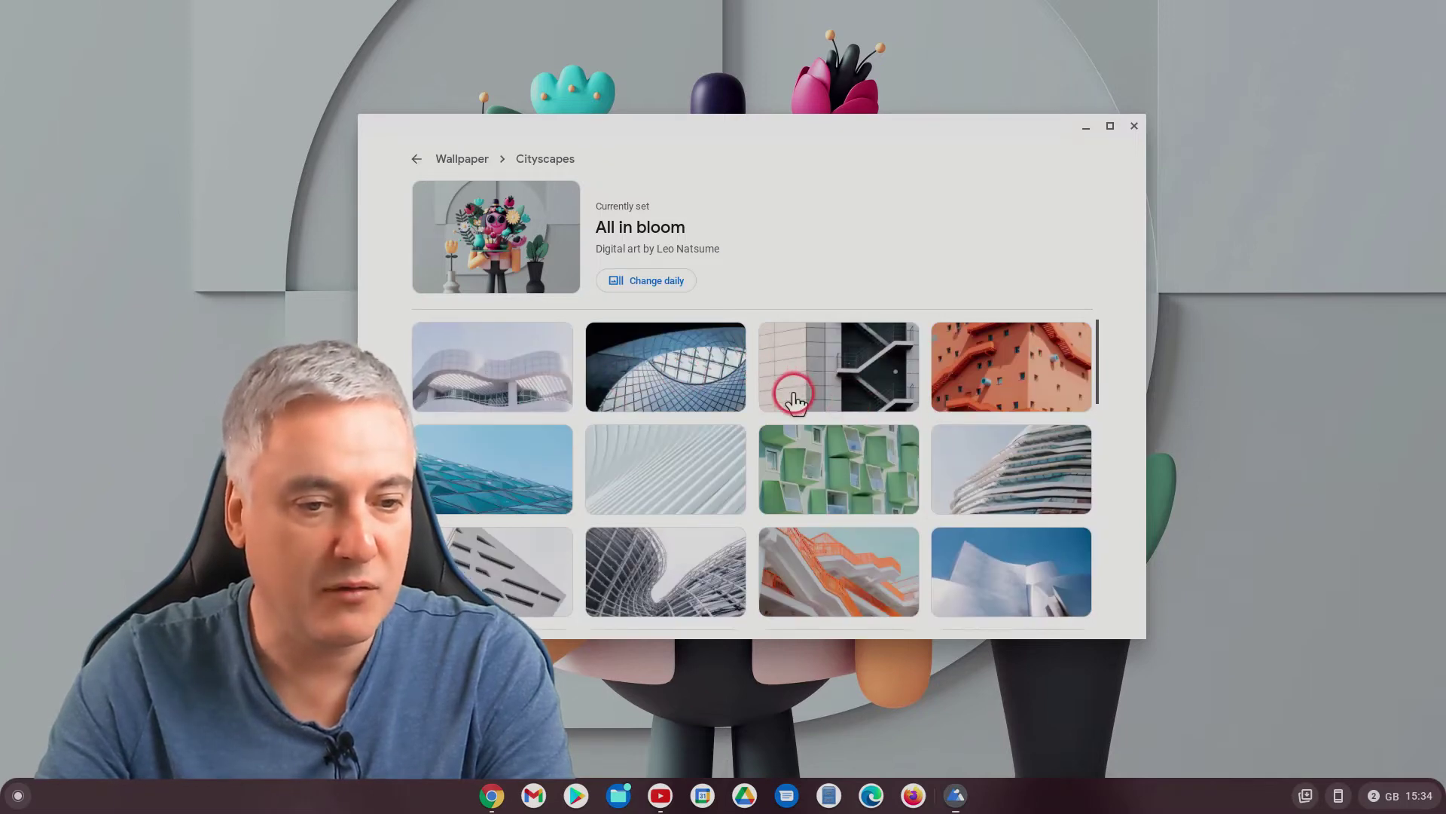
{"action": "scroll", "coordinate": [792, 396], "scroll_direction": "down", "scroll_amount": 5}
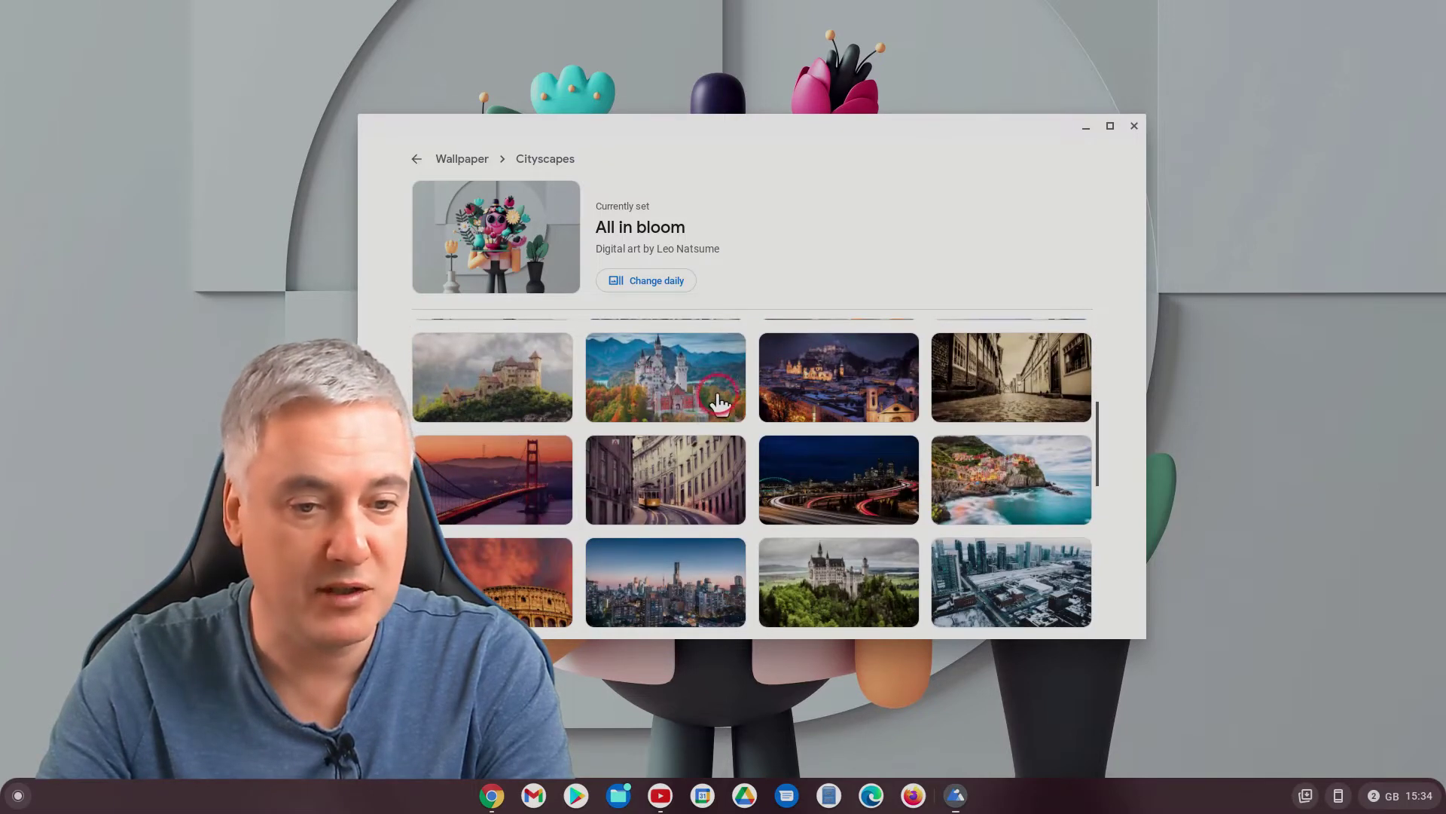
{"action": "scroll", "coordinate": [794, 420], "scroll_direction": "down", "scroll_amount": 2}
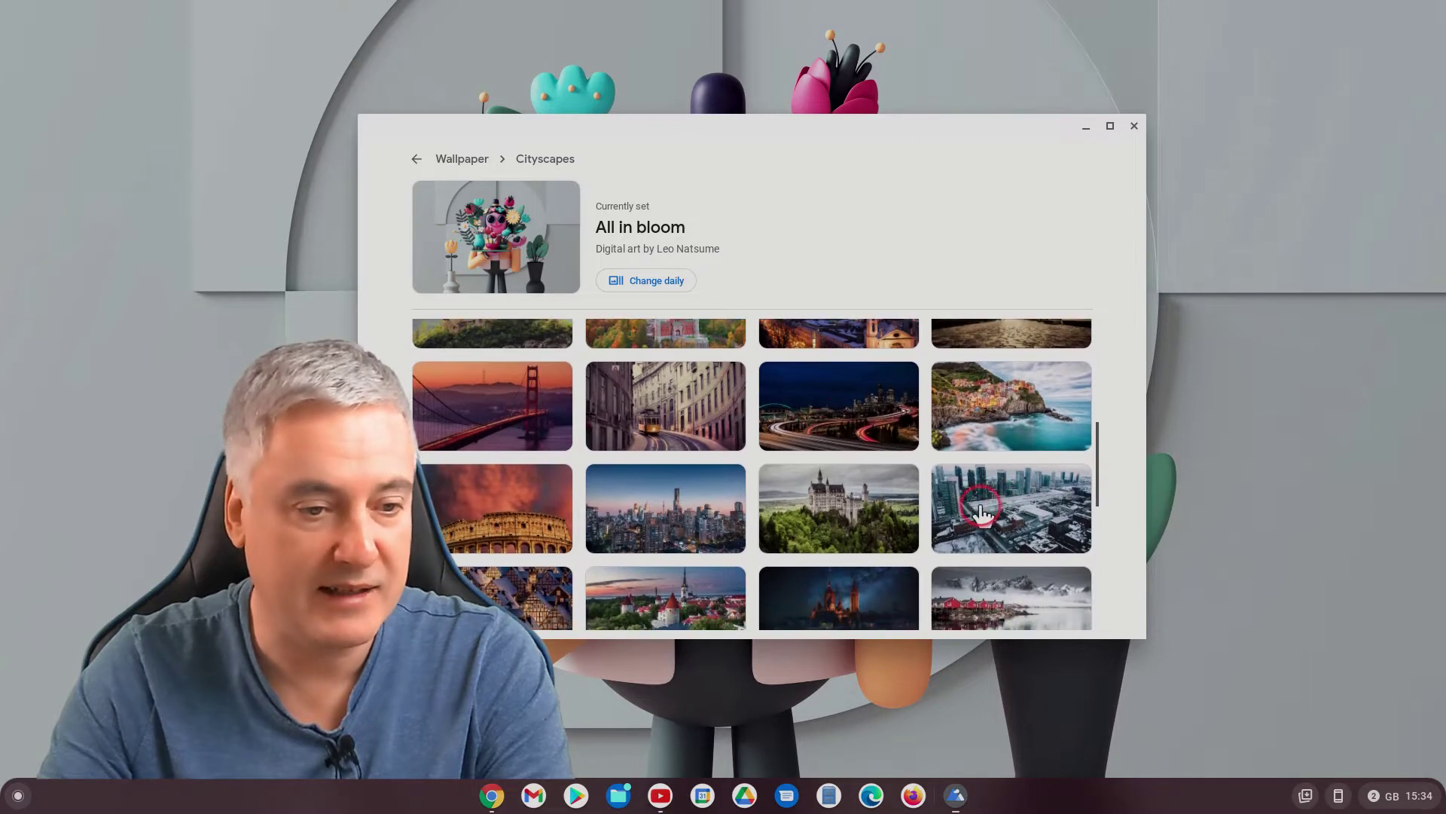
{"action": "scroll", "coordinate": [981, 511], "scroll_direction": "down", "scroll_amount": 2}
{"action": "scroll", "coordinate": [984, 508], "scroll_direction": "down", "scroll_amount": 1}
{"action": "scroll", "coordinate": [994, 507], "scroll_direction": "down", "scroll_amount": 3}
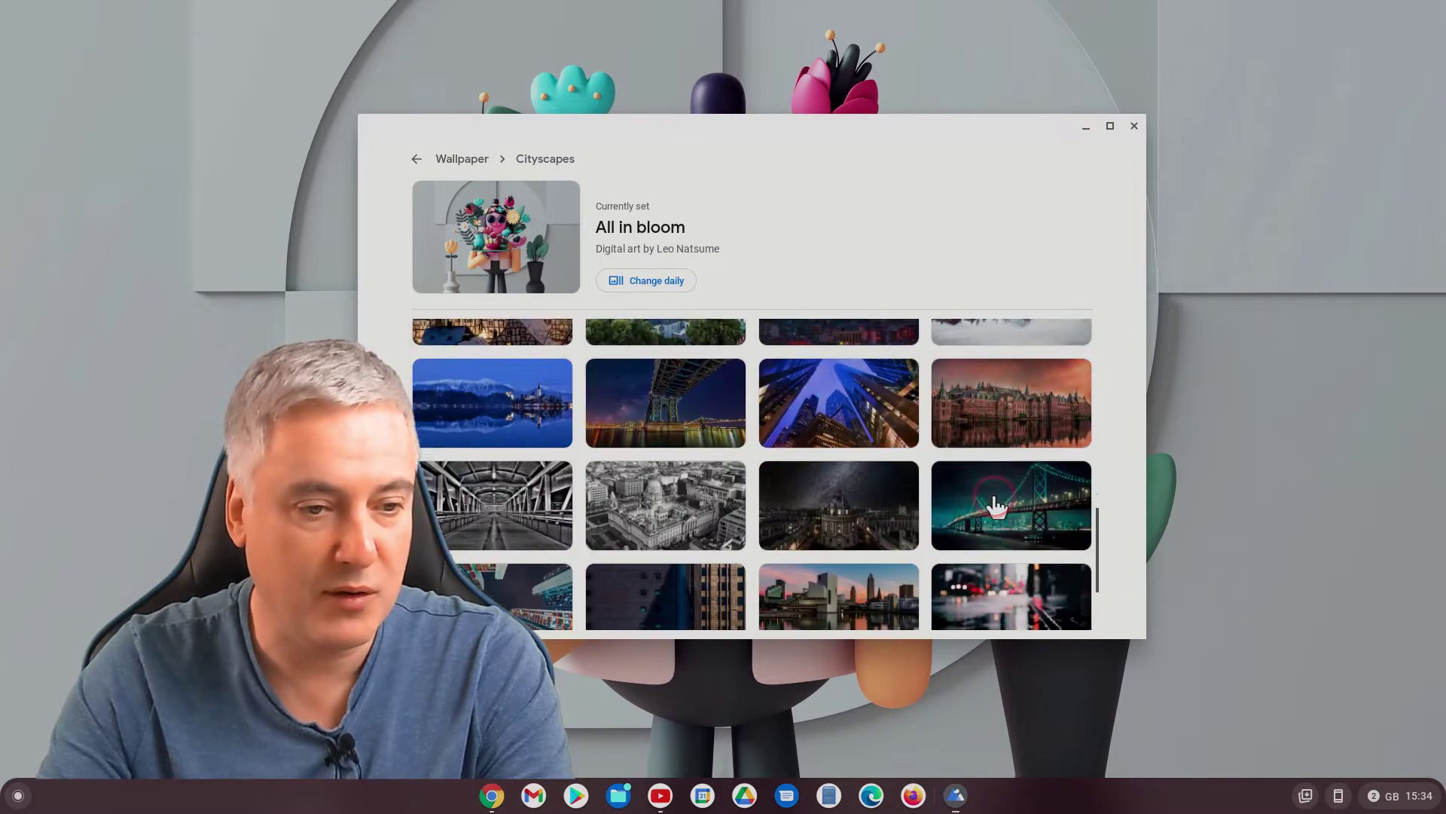
{"action": "scroll", "coordinate": [995, 506], "scroll_direction": "down", "scroll_amount": 2}
{"action": "scroll", "coordinate": [852, 516], "scroll_direction": "up", "scroll_amount": 2}
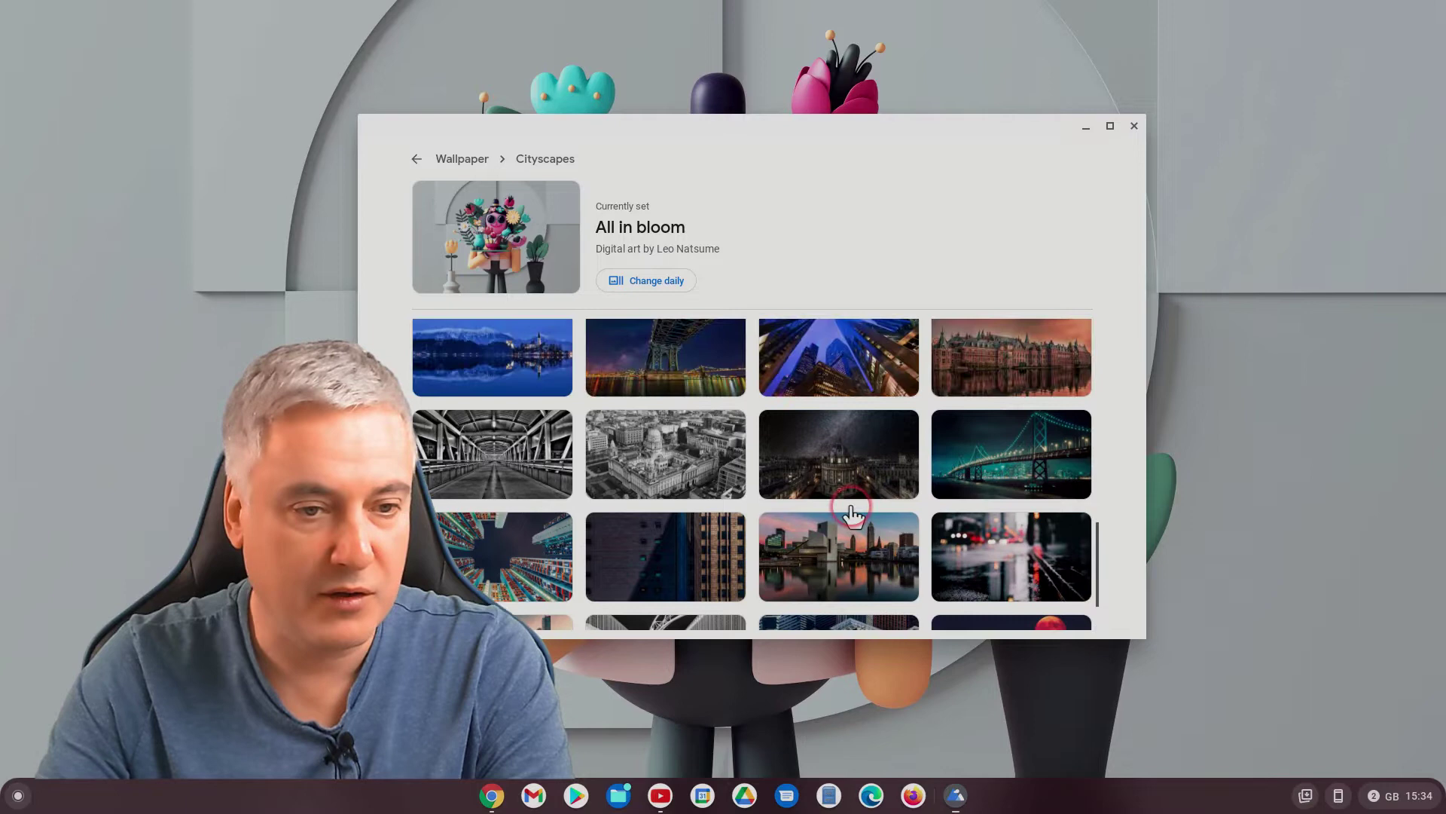
{"action": "scroll", "coordinate": [852, 517], "scroll_direction": "up", "scroll_amount": 2}
{"action": "scroll", "coordinate": [852, 517], "scroll_direction": "up", "scroll_amount": 2}
{"action": "scroll", "coordinate": [852, 517], "scroll_direction": "up", "scroll_amount": 2}
{"action": "scroll", "coordinate": [852, 517], "scroll_direction": "up", "scroll_amount": 2}
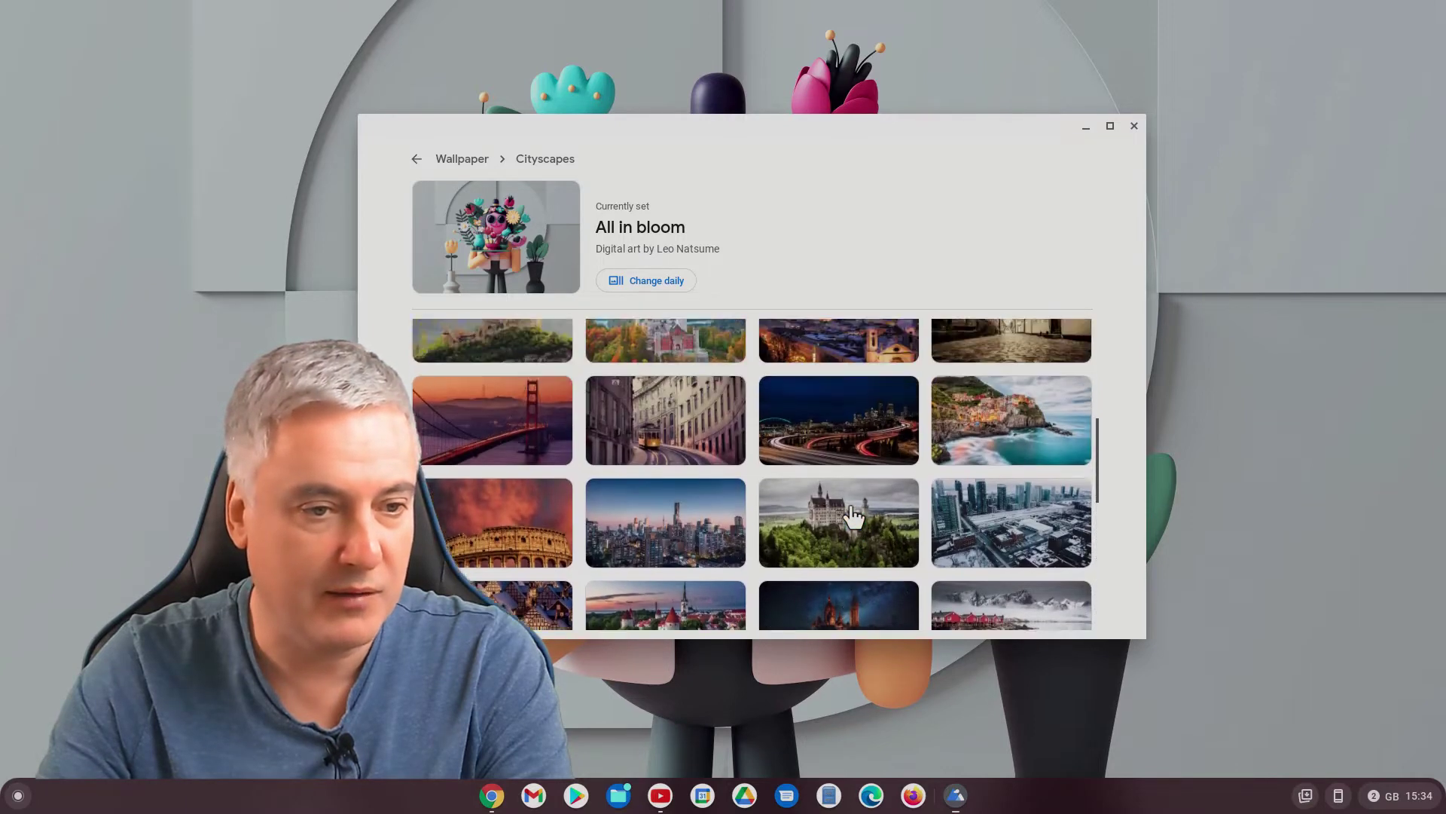
{"action": "scroll", "coordinate": [853, 516], "scroll_direction": "up", "scroll_amount": 2}
{"action": "scroll", "coordinate": [852, 517], "scroll_direction": "up", "scroll_amount": 2}
{"action": "scroll", "coordinate": [853, 516], "scroll_direction": "up", "scroll_amount": 2}
{"action": "scroll", "coordinate": [852, 516], "scroll_direction": "up", "scroll_amount": 1}
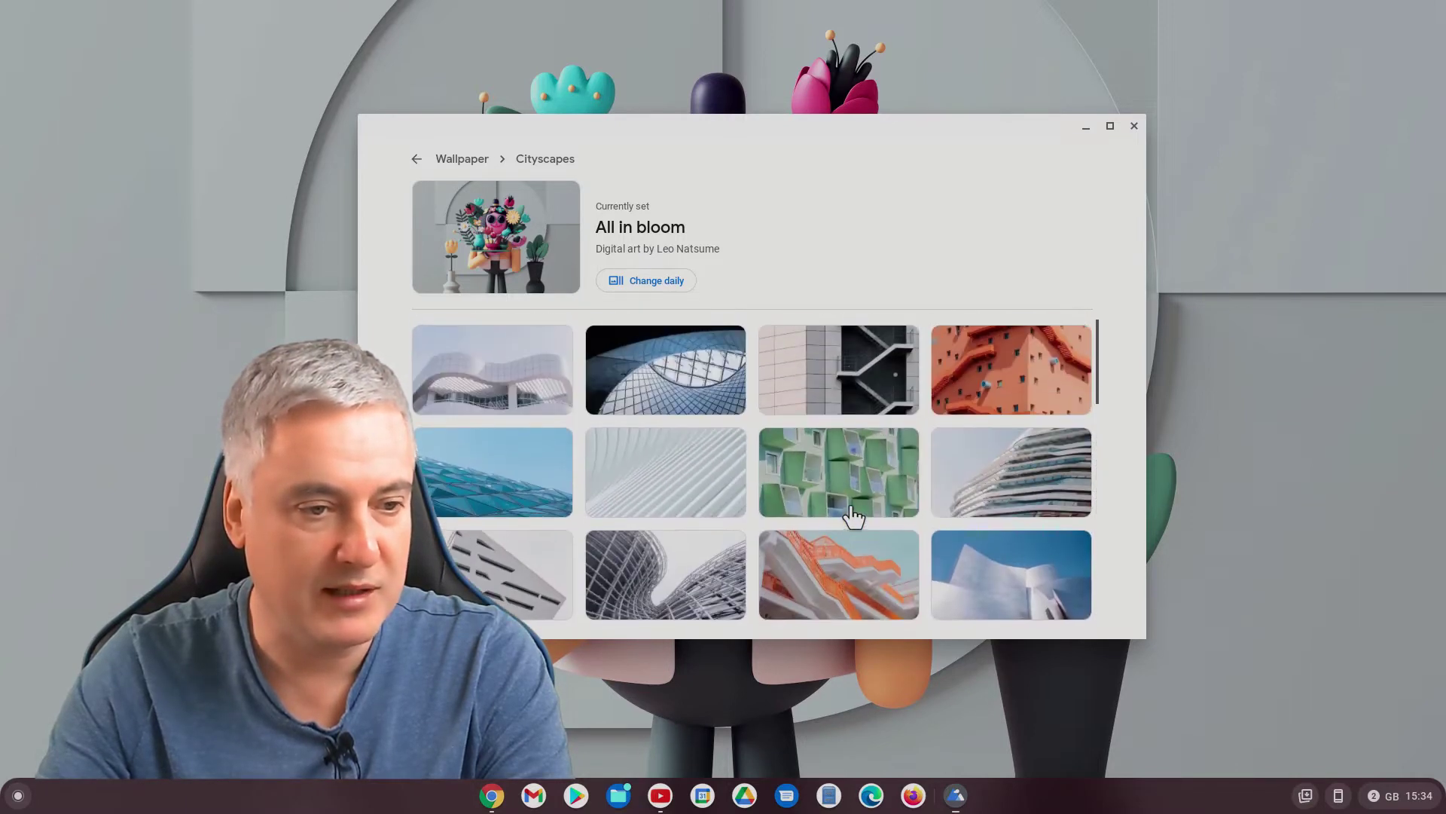
{"action": "scroll", "coordinate": [852, 516], "scroll_direction": "down", "scroll_amount": 3}
{"action": "scroll", "coordinate": [852, 516], "scroll_direction": "down", "scroll_amount": 5}
{"action": "scroll", "coordinate": [852, 516], "scroll_direction": "up", "scroll_amount": 7}
{"action": "left_click", "coordinate": [462, 155]}
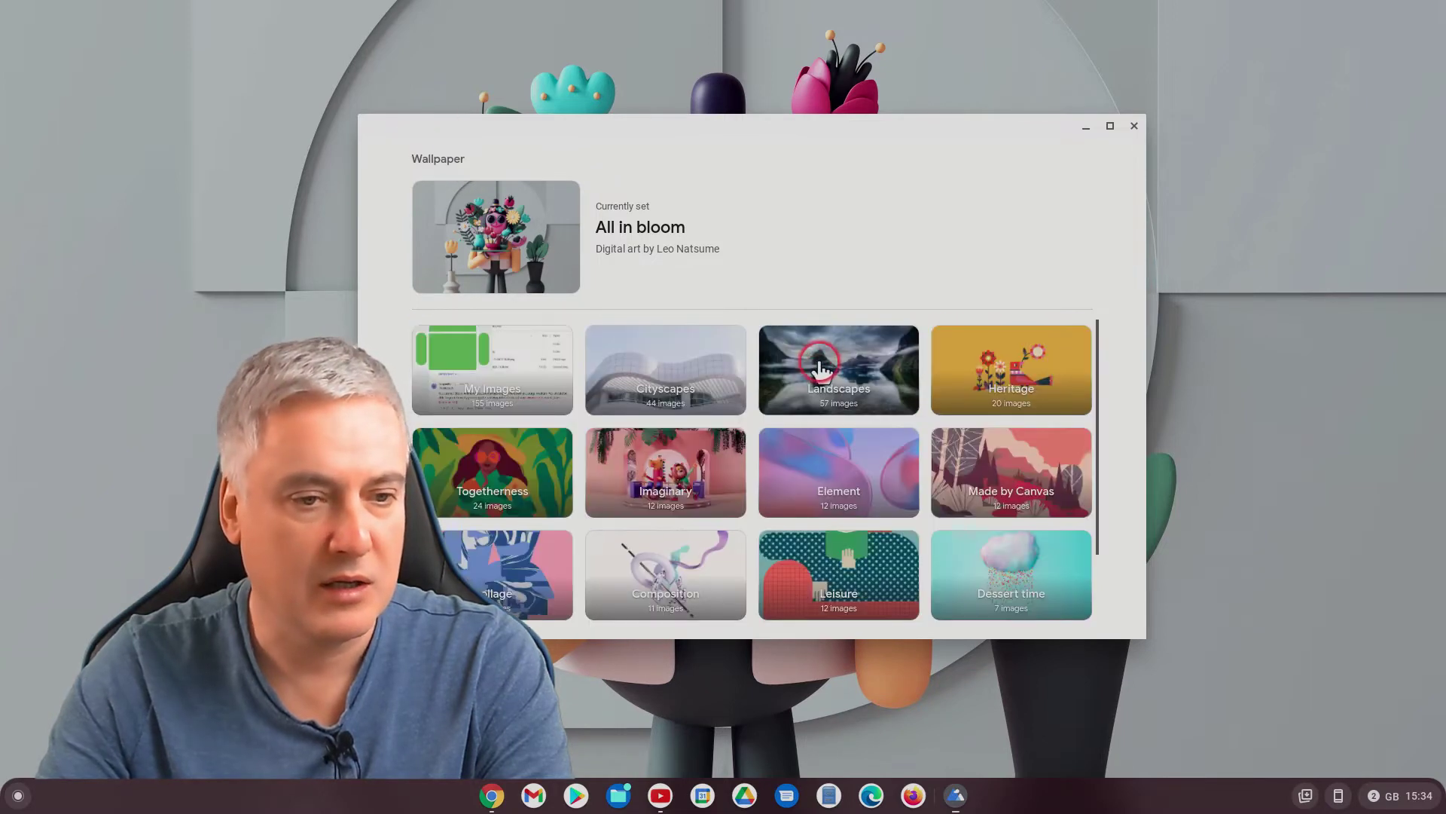
{"action": "left_click", "coordinate": [848, 372]}
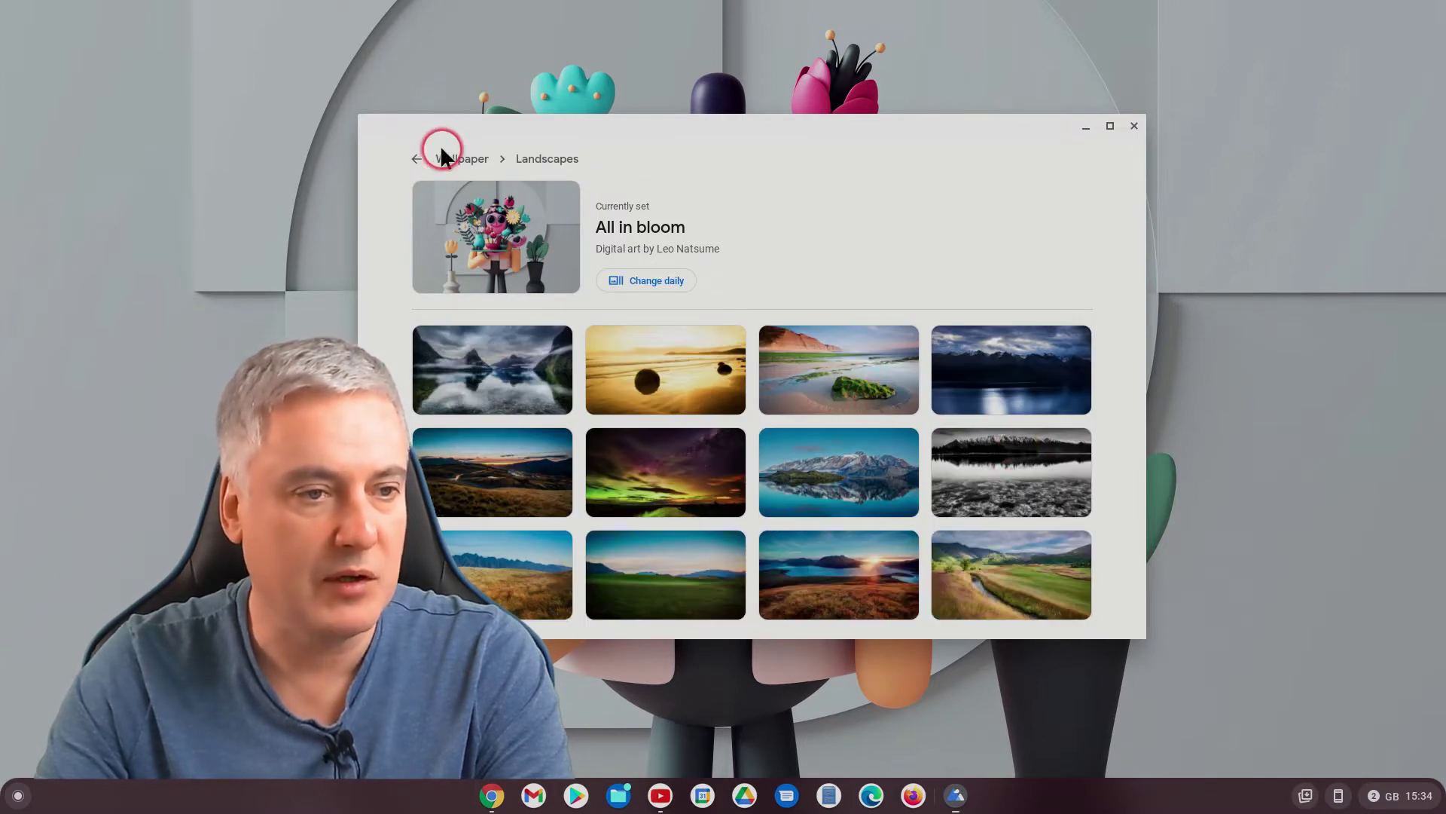
{"action": "left_click", "coordinate": [463, 160]}
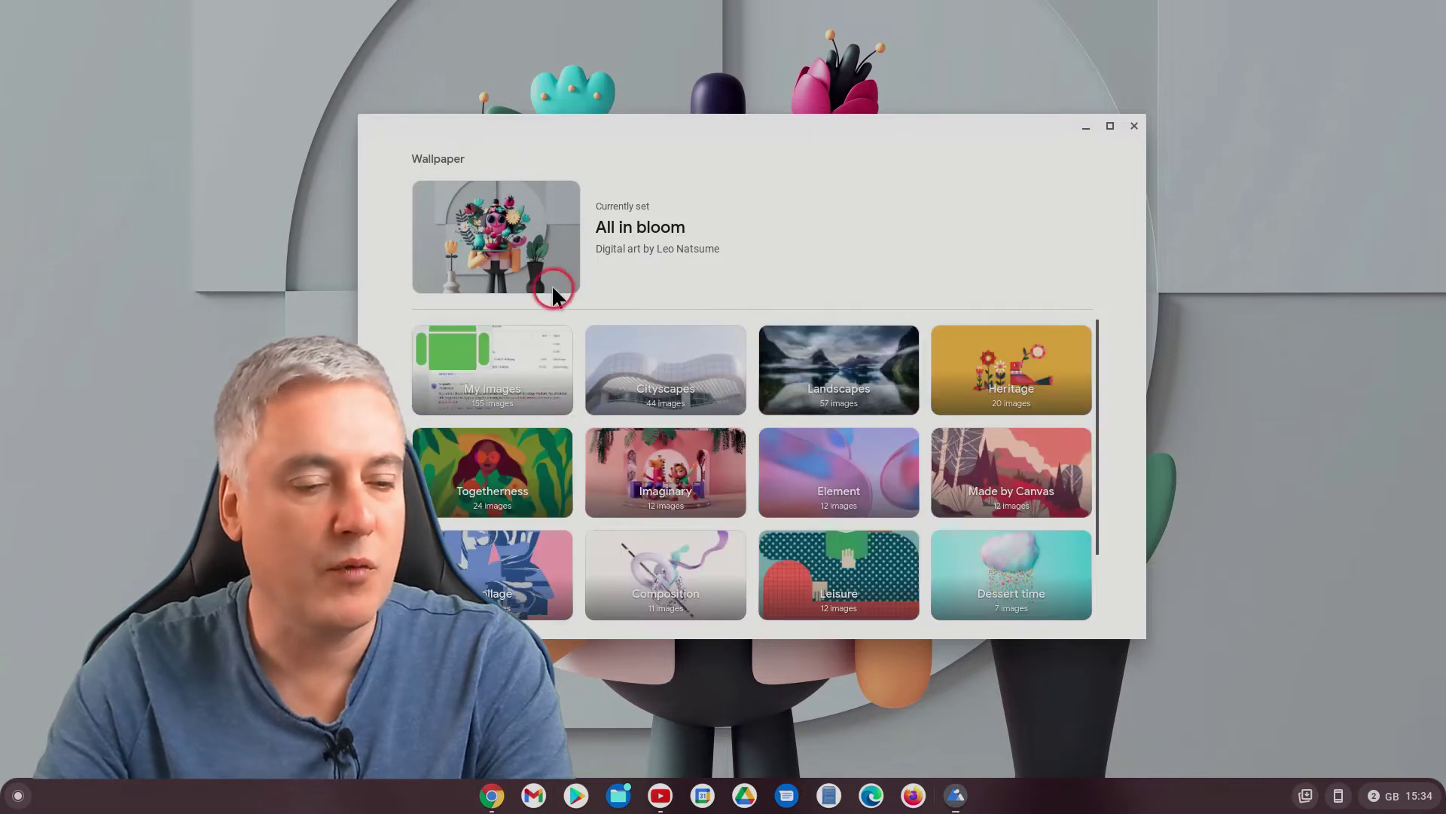
{"action": "left_click", "coordinate": [698, 392]}
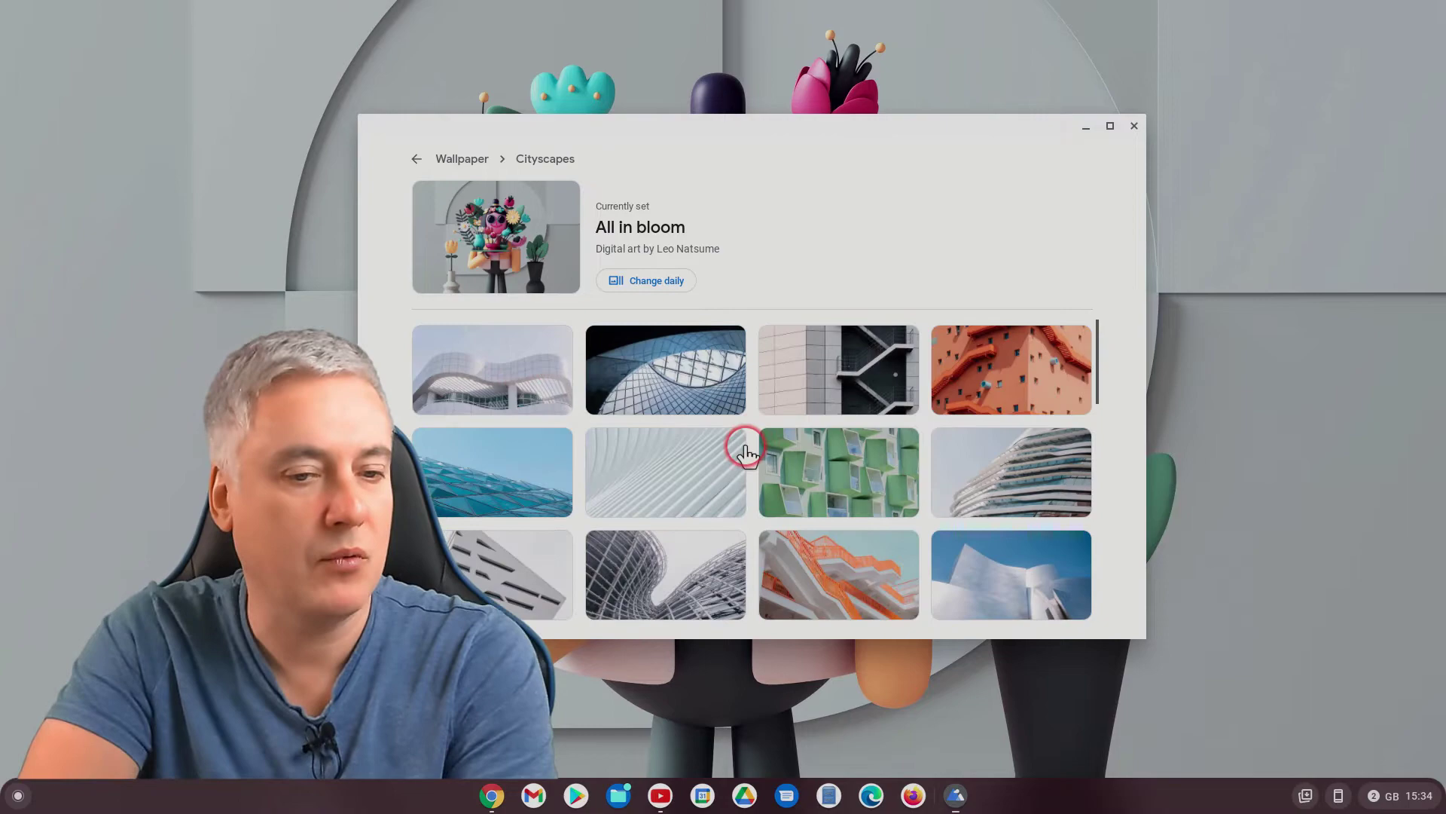
{"action": "scroll", "coordinate": [633, 416], "scroll_direction": "down", "scroll_amount": 5}
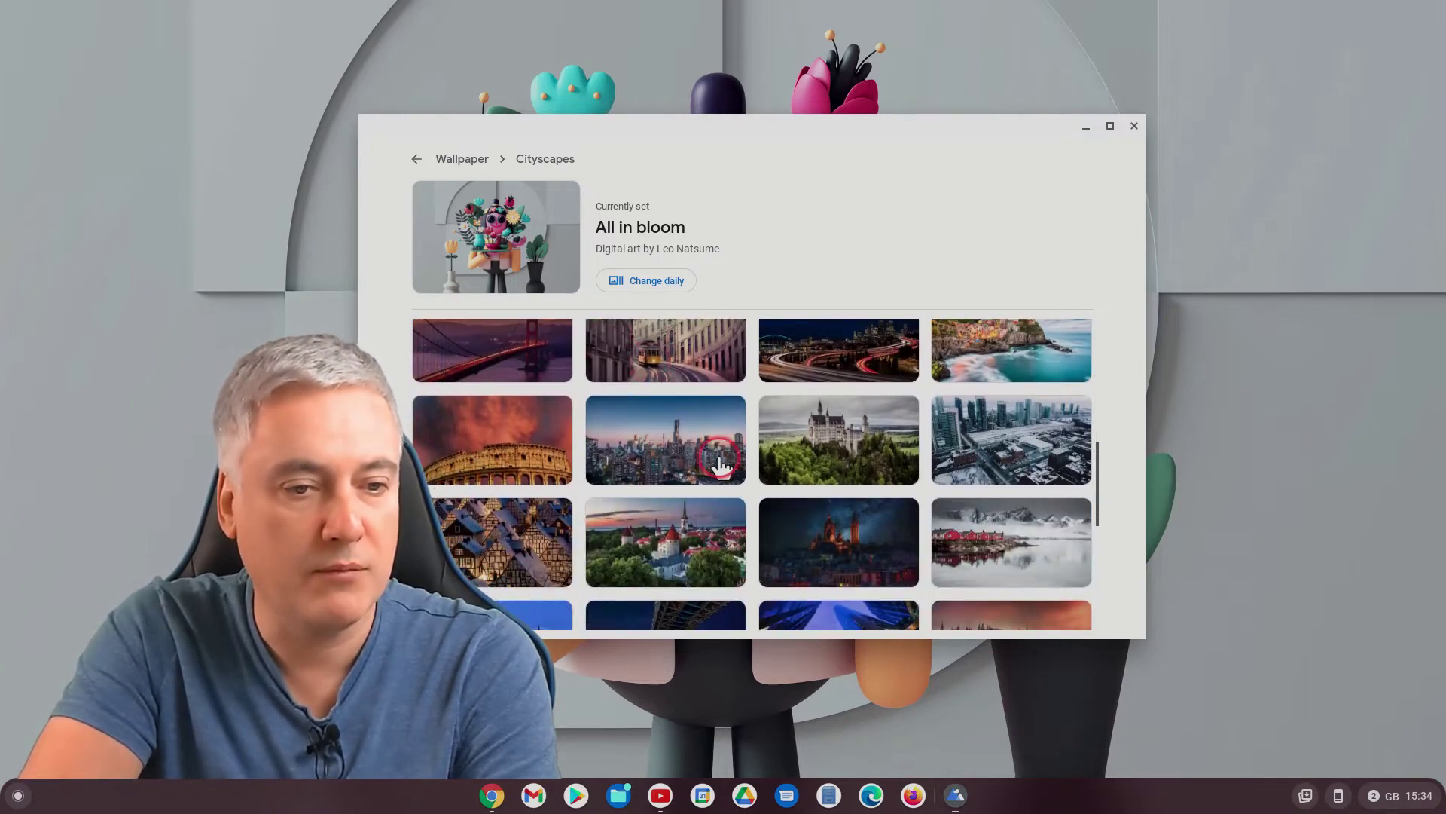
Step: Set the hilltop castle photo as wallpaper, minimize, and reopen Wallpaper from the shelf
{"action": "left_click", "coordinate": [815, 449]}
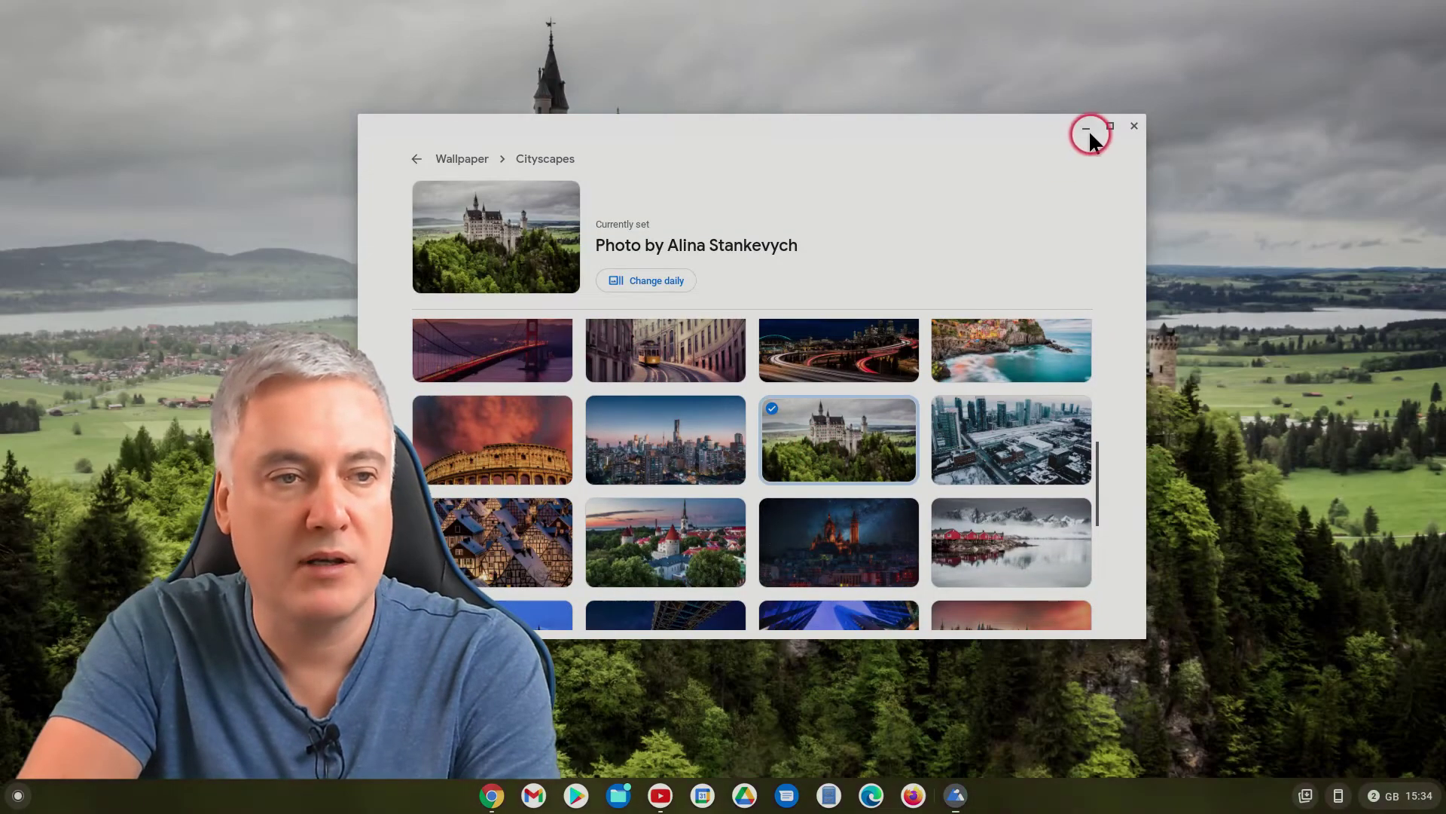
{"action": "left_click", "coordinate": [1084, 125]}
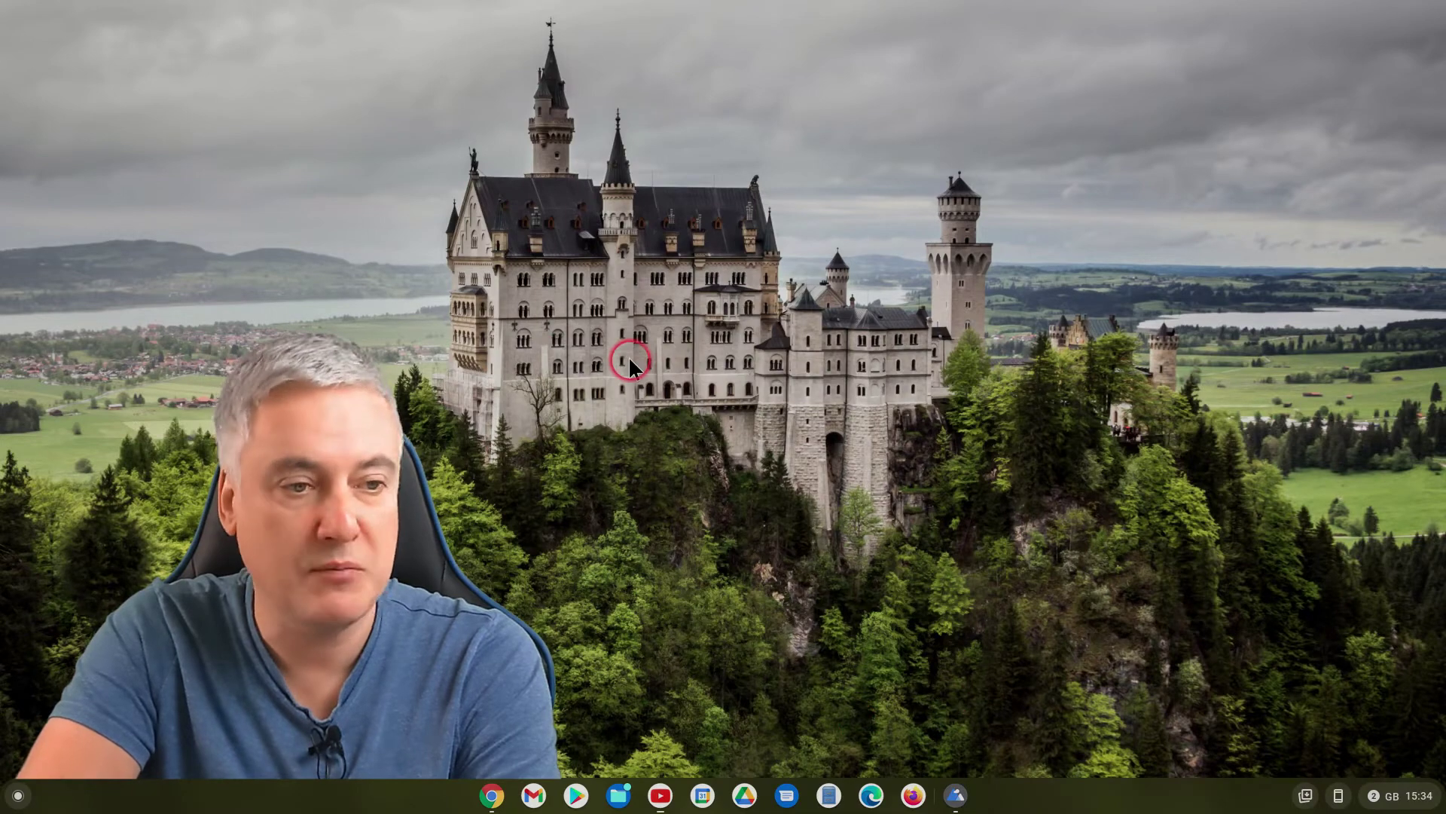
{"action": "left_click", "coordinate": [958, 796]}
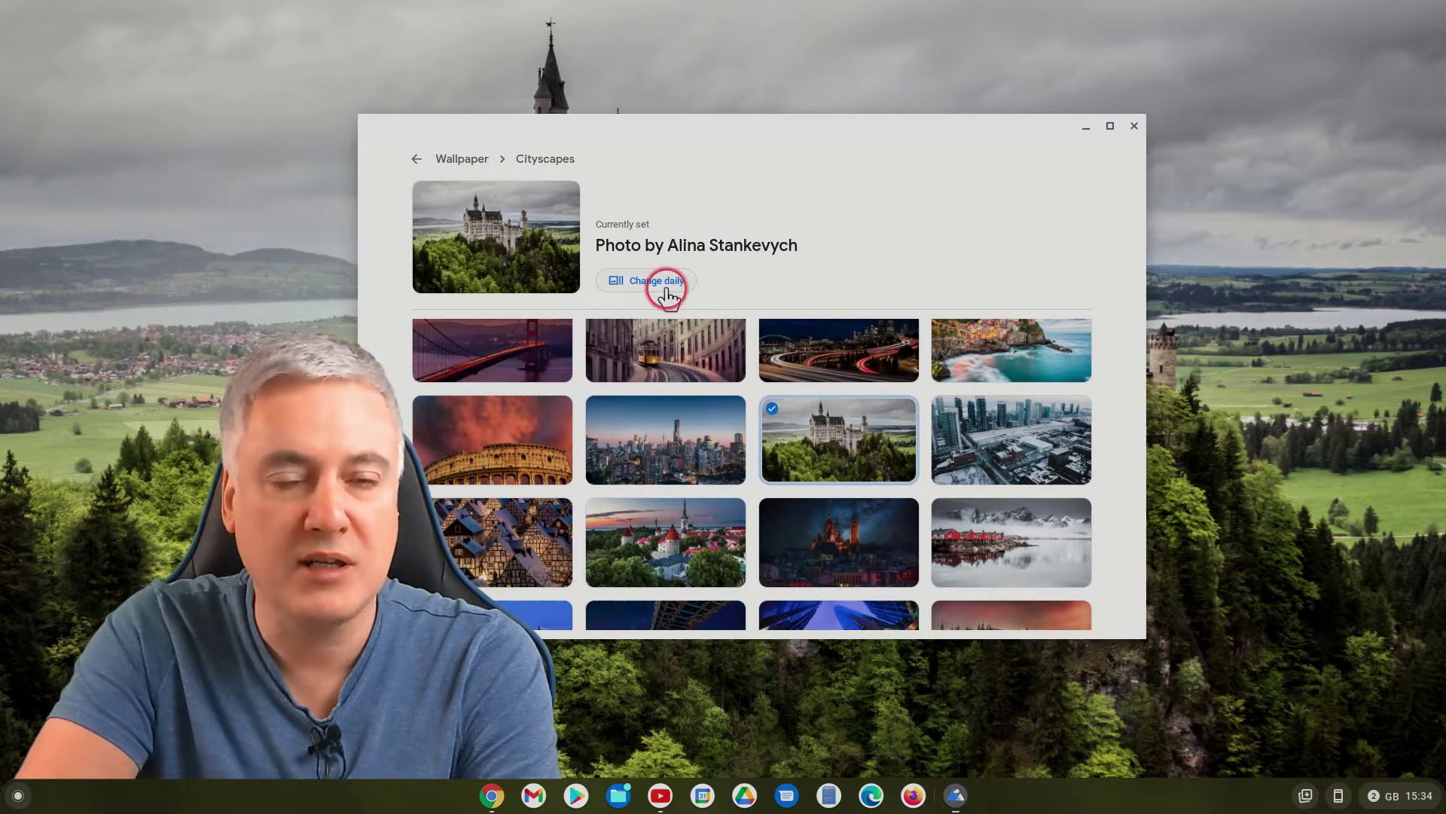
Step: Turn on Change daily for Cityscapes, then browse the Imaginary collection
{"action": "left_click", "coordinate": [668, 282]}
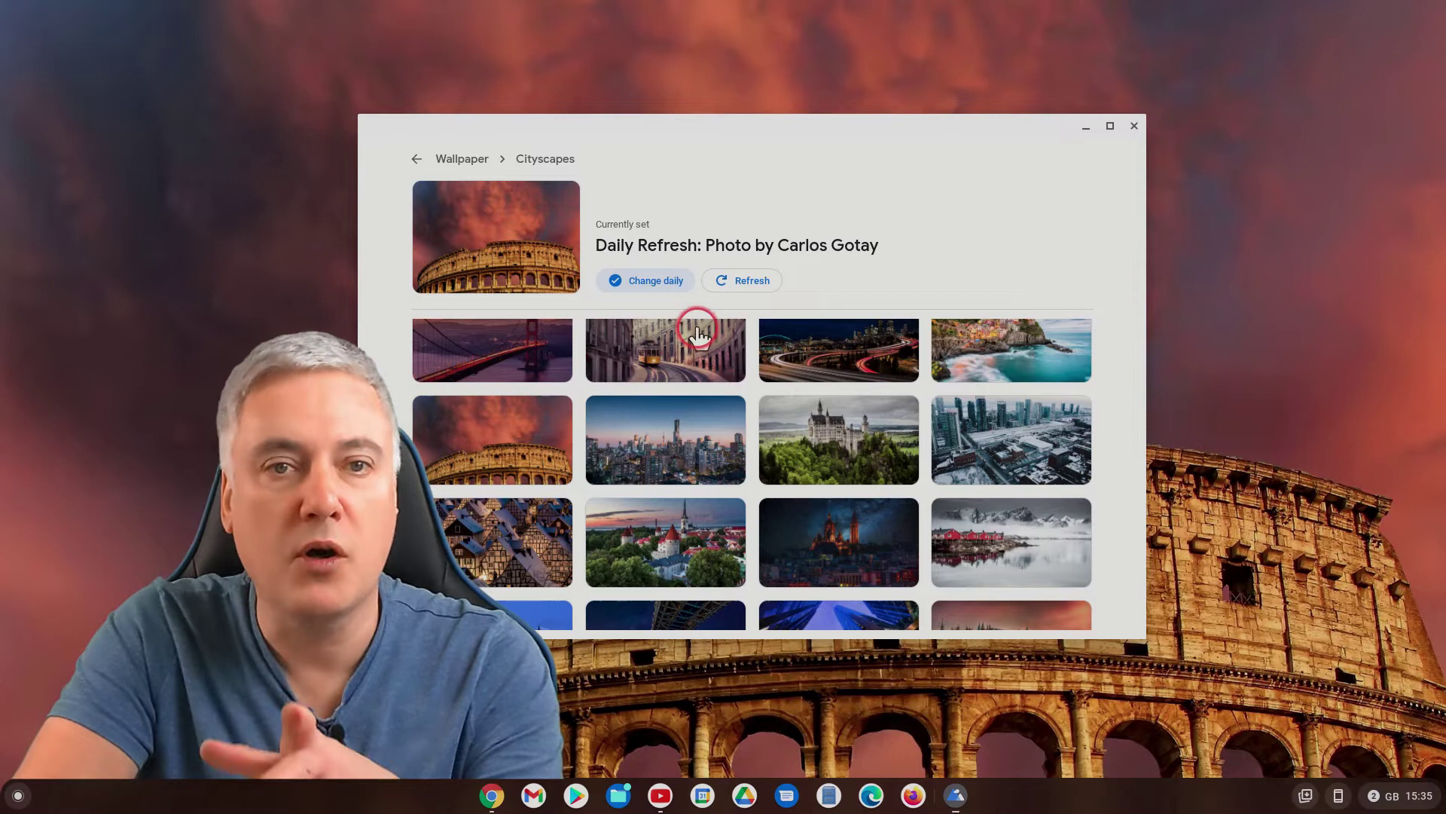
{"action": "left_click", "coordinate": [412, 158]}
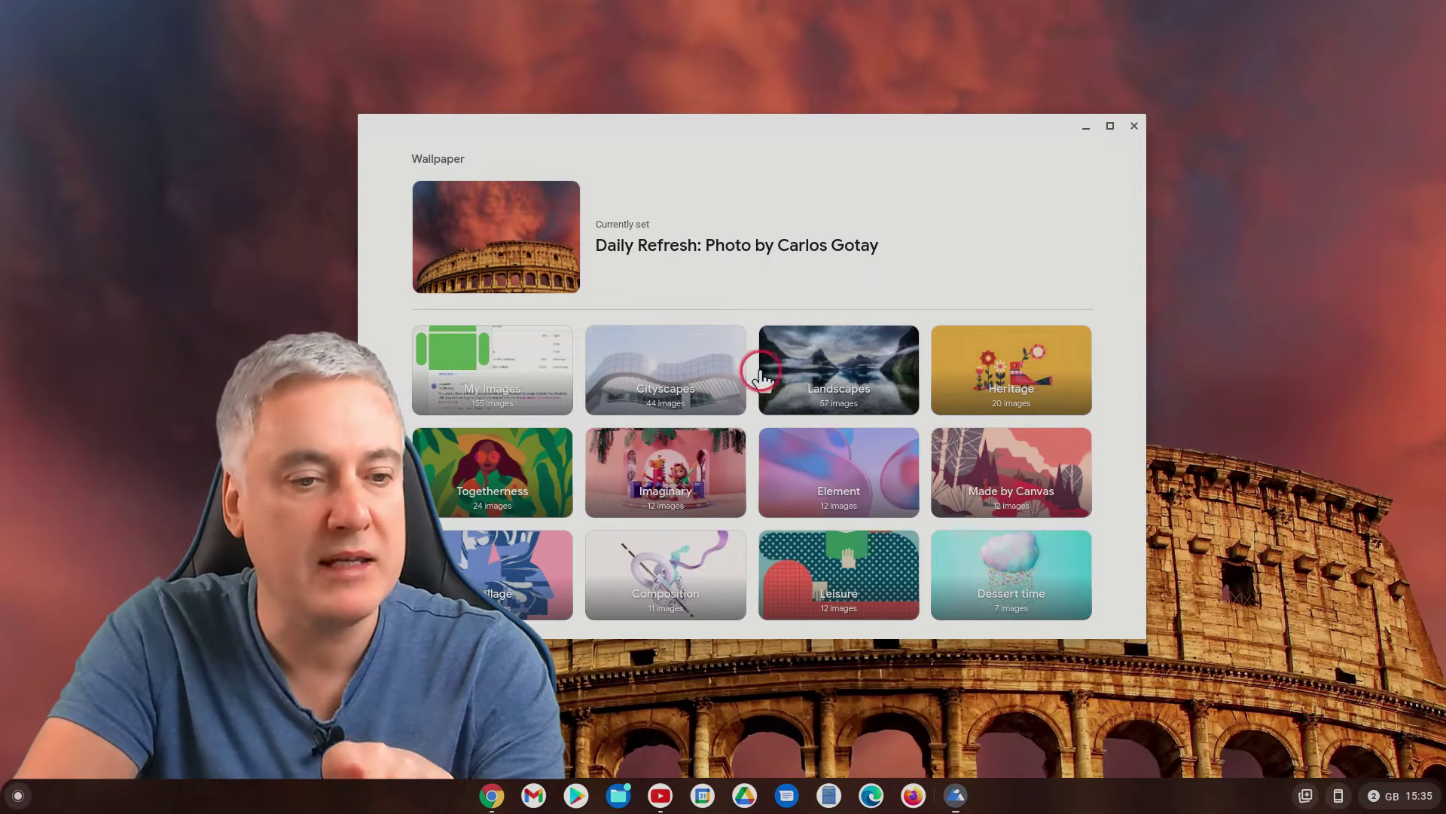
{"action": "left_click", "coordinate": [667, 475]}
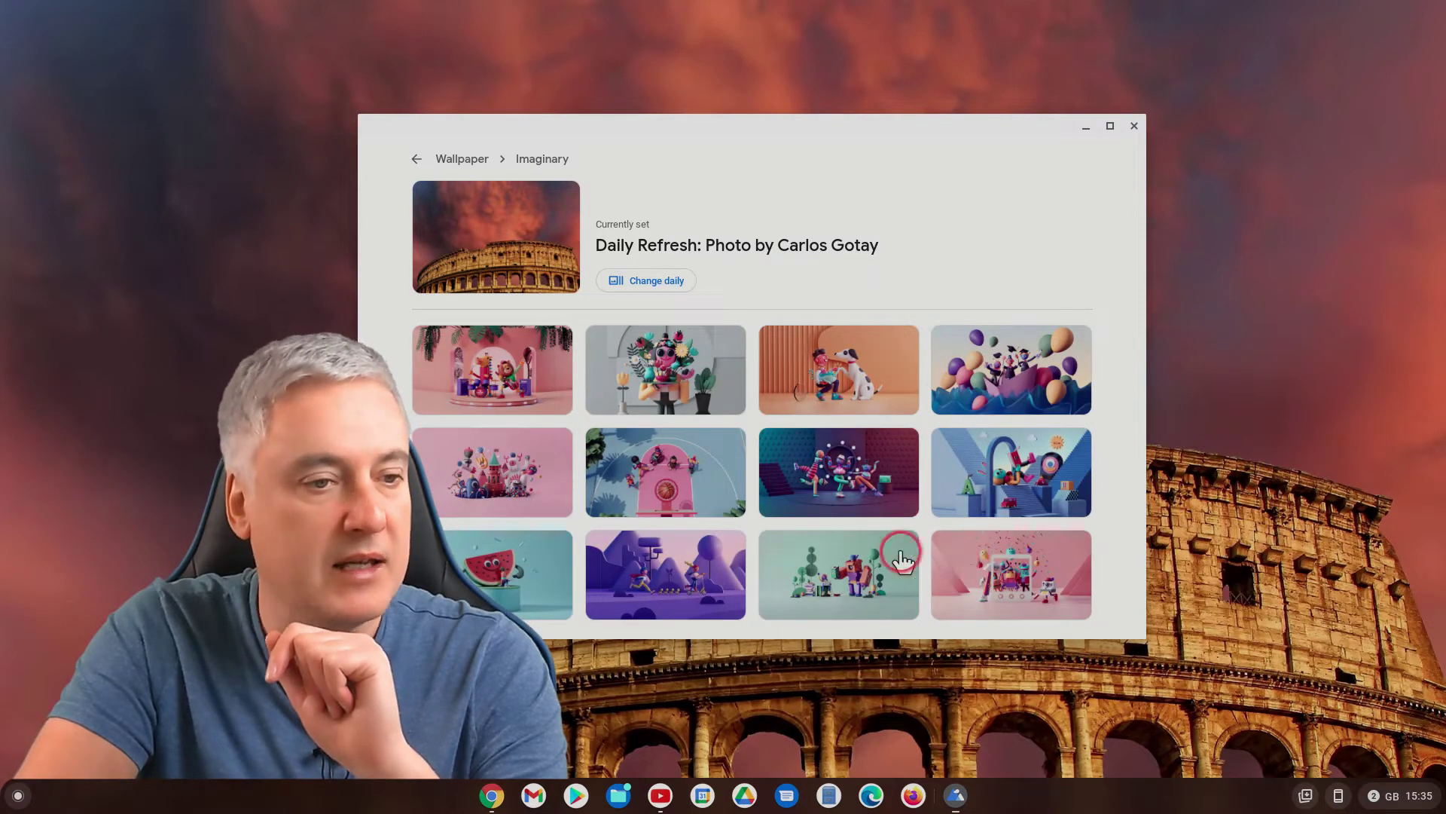
{"action": "left_click", "coordinate": [416, 158]}
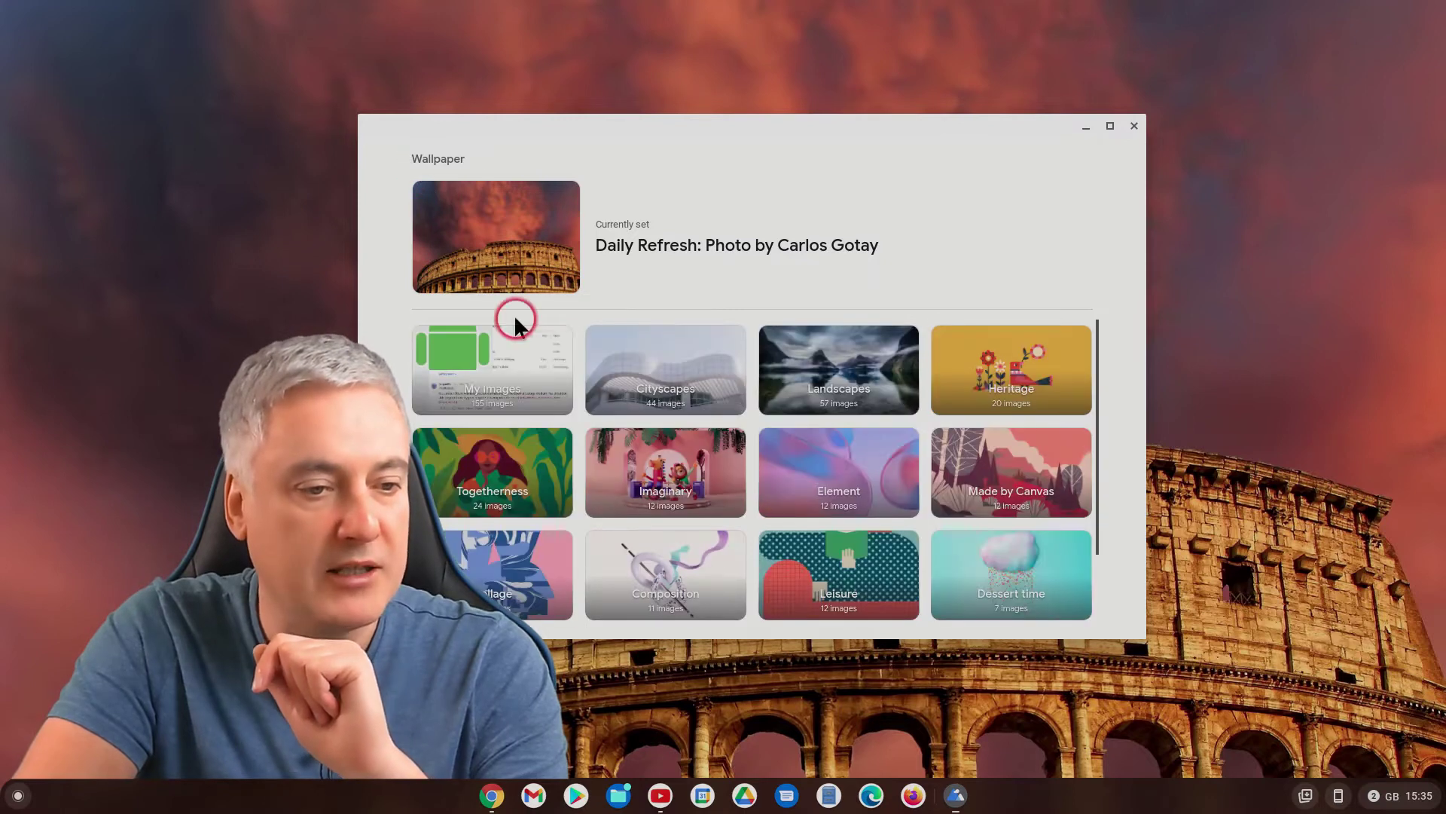
{"action": "scroll", "coordinate": [792, 478], "scroll_direction": "down", "scroll_amount": 2}
{"action": "scroll", "coordinate": [812, 481], "scroll_direction": "down", "scroll_amount": 1}
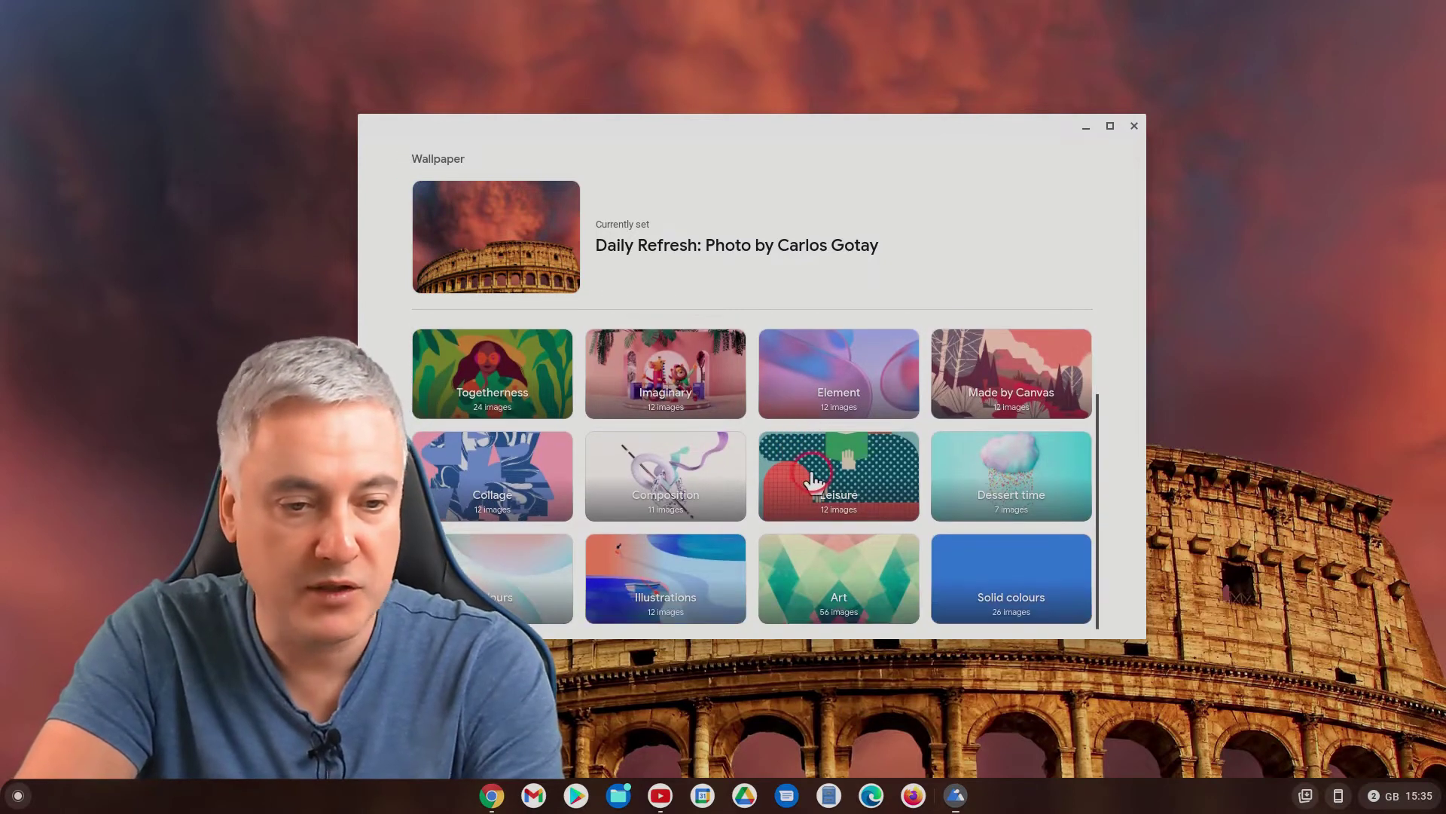
Step: Turn on Change daily for Art and minimize to view Siren song
{"action": "left_click", "coordinate": [866, 585]}
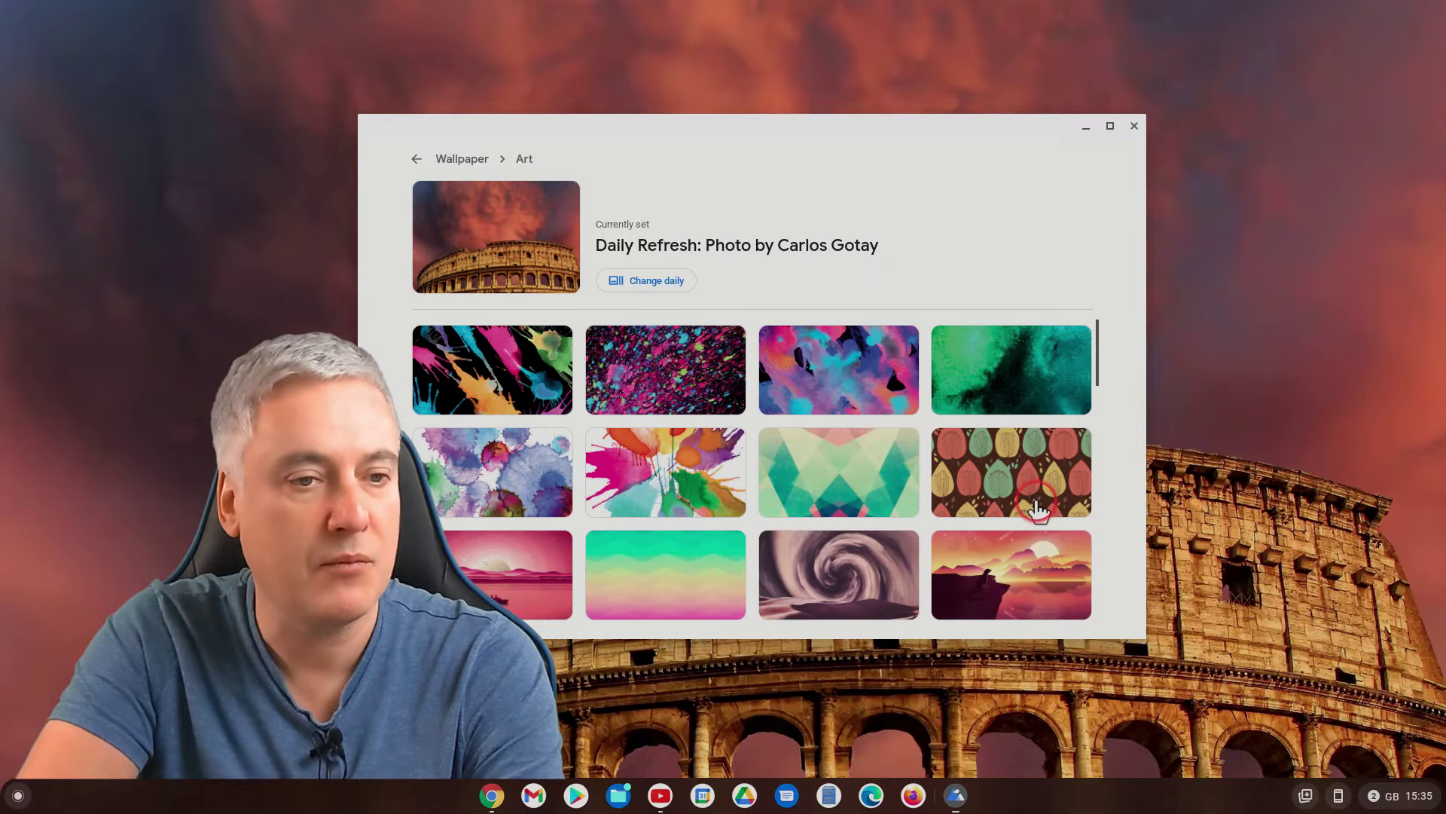
{"action": "left_click", "coordinate": [652, 281]}
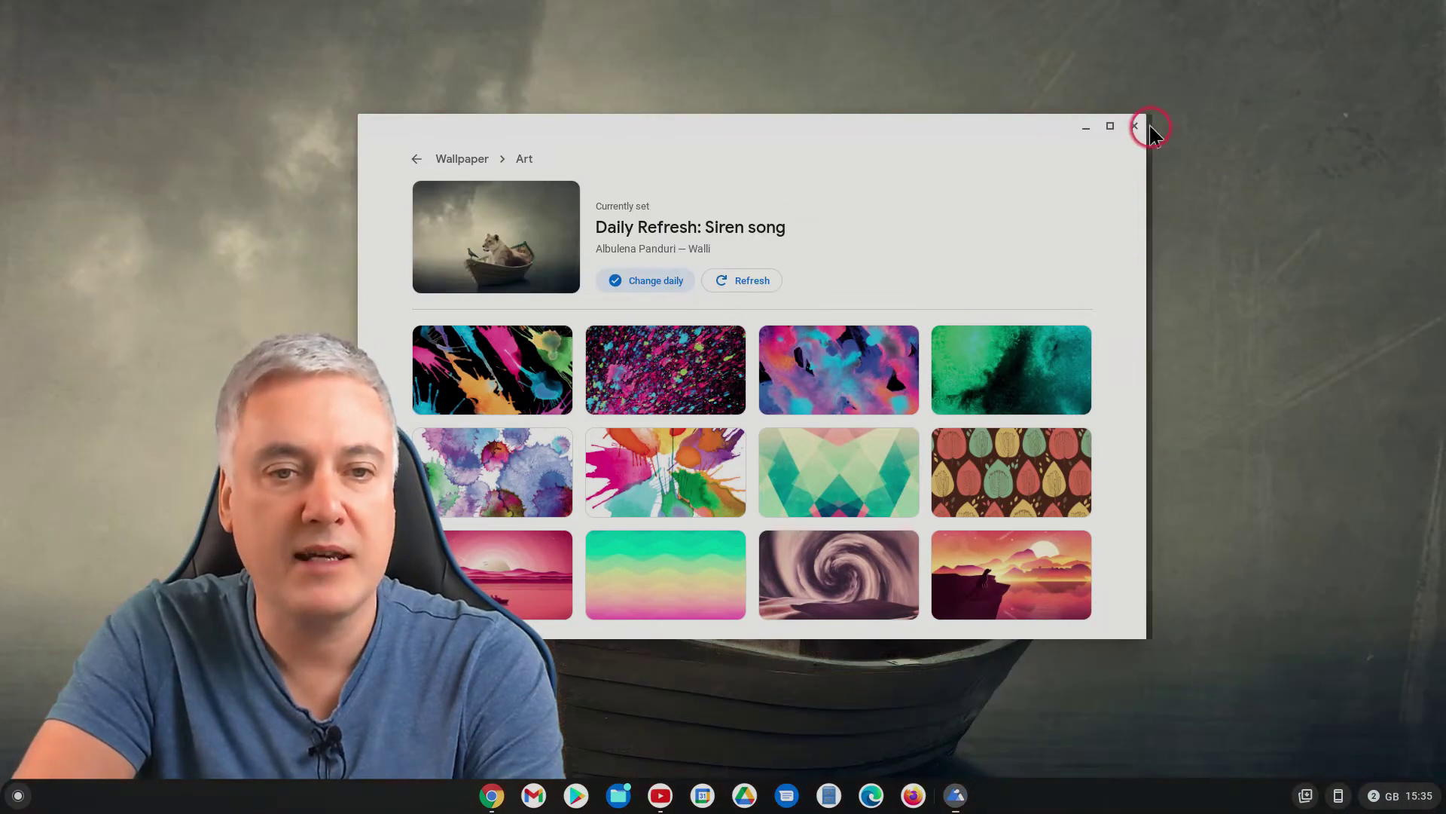
{"action": "left_click", "coordinate": [1086, 126]}
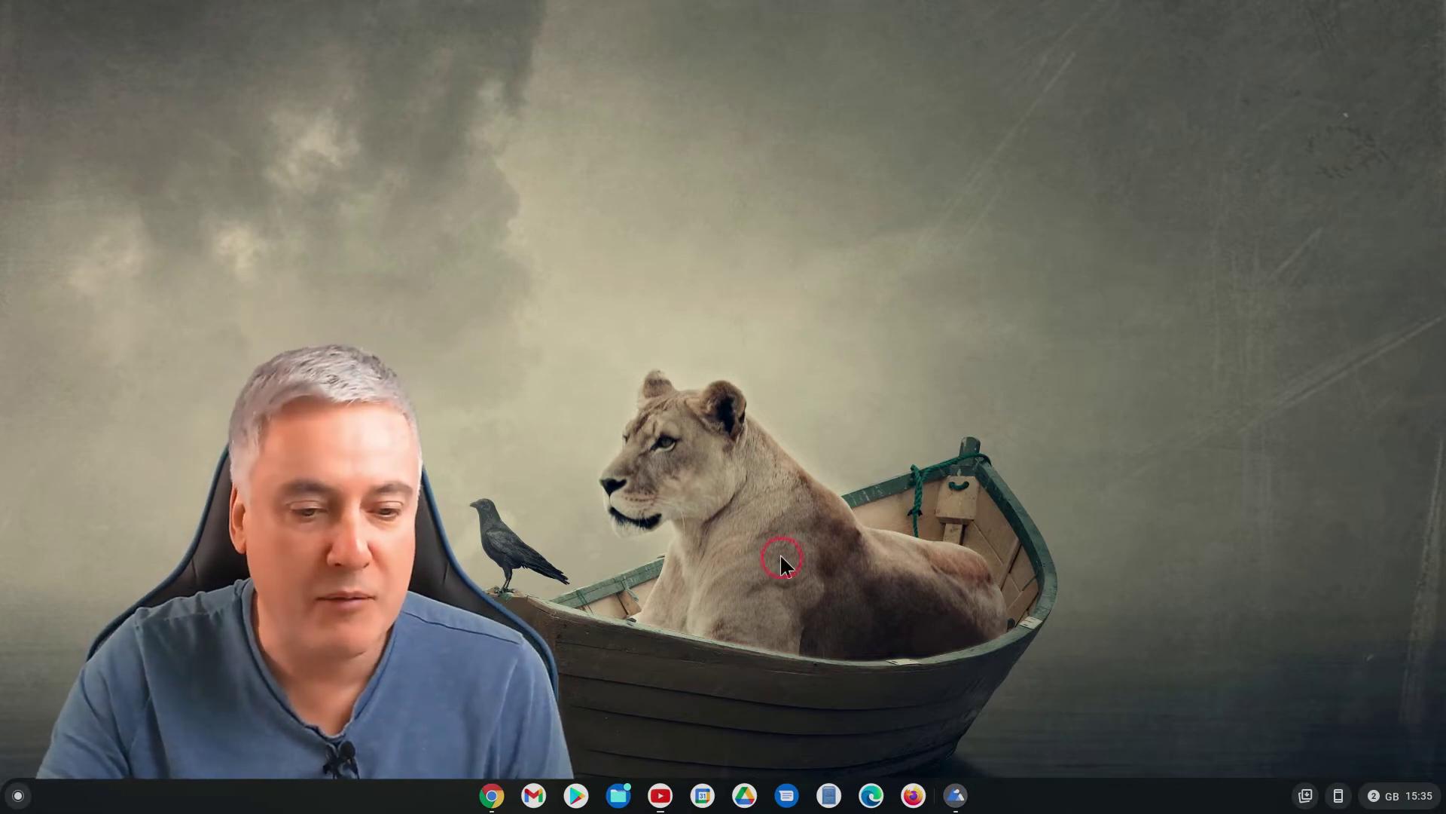
Step: Reopen Wallpaper and set the J. Paul Getty Museum photo from Cityscapes
{"action": "left_click", "coordinate": [955, 797]}
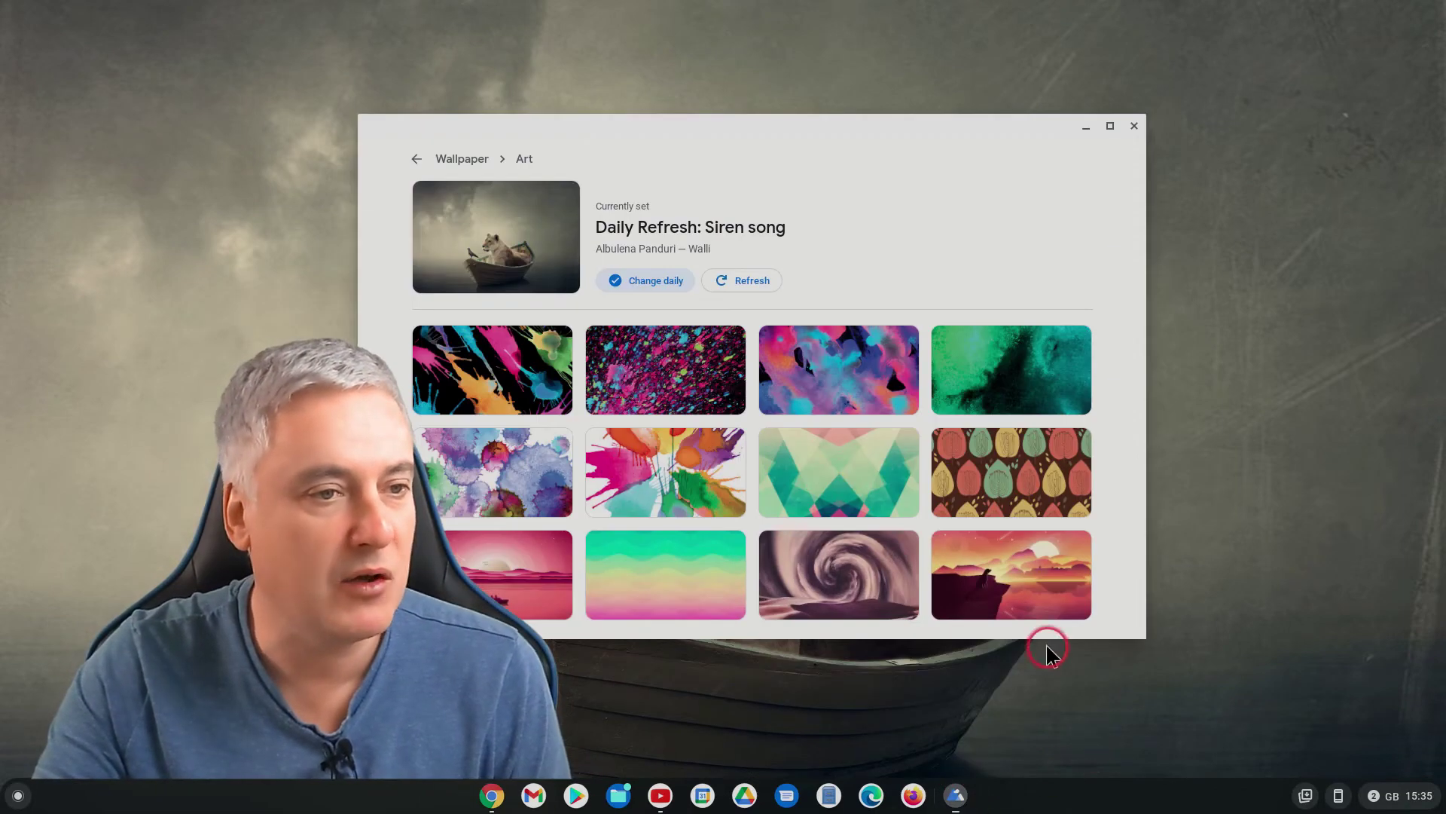
{"action": "left_click", "coordinate": [416, 164]}
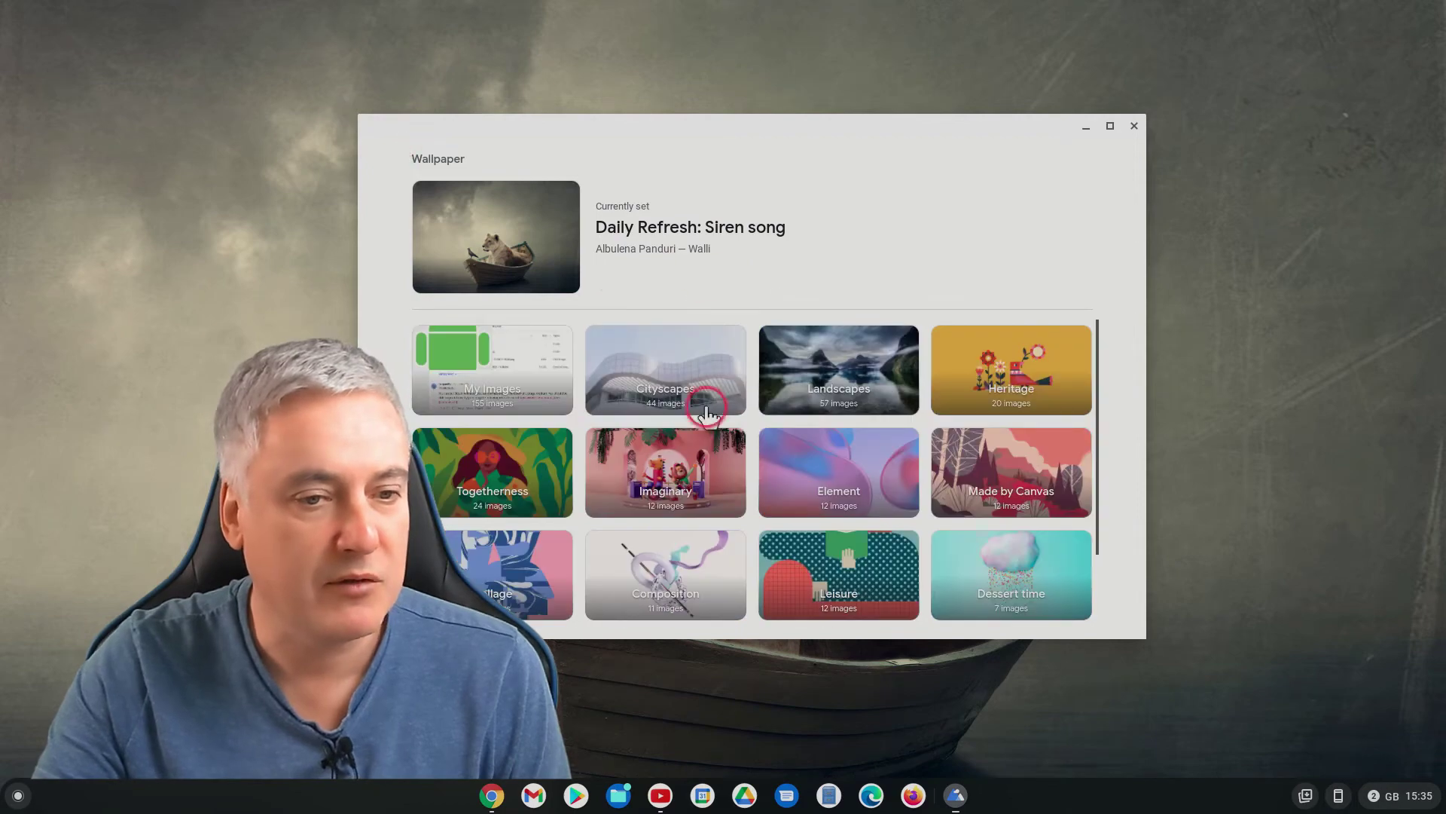
{"action": "left_click", "coordinate": [644, 415]}
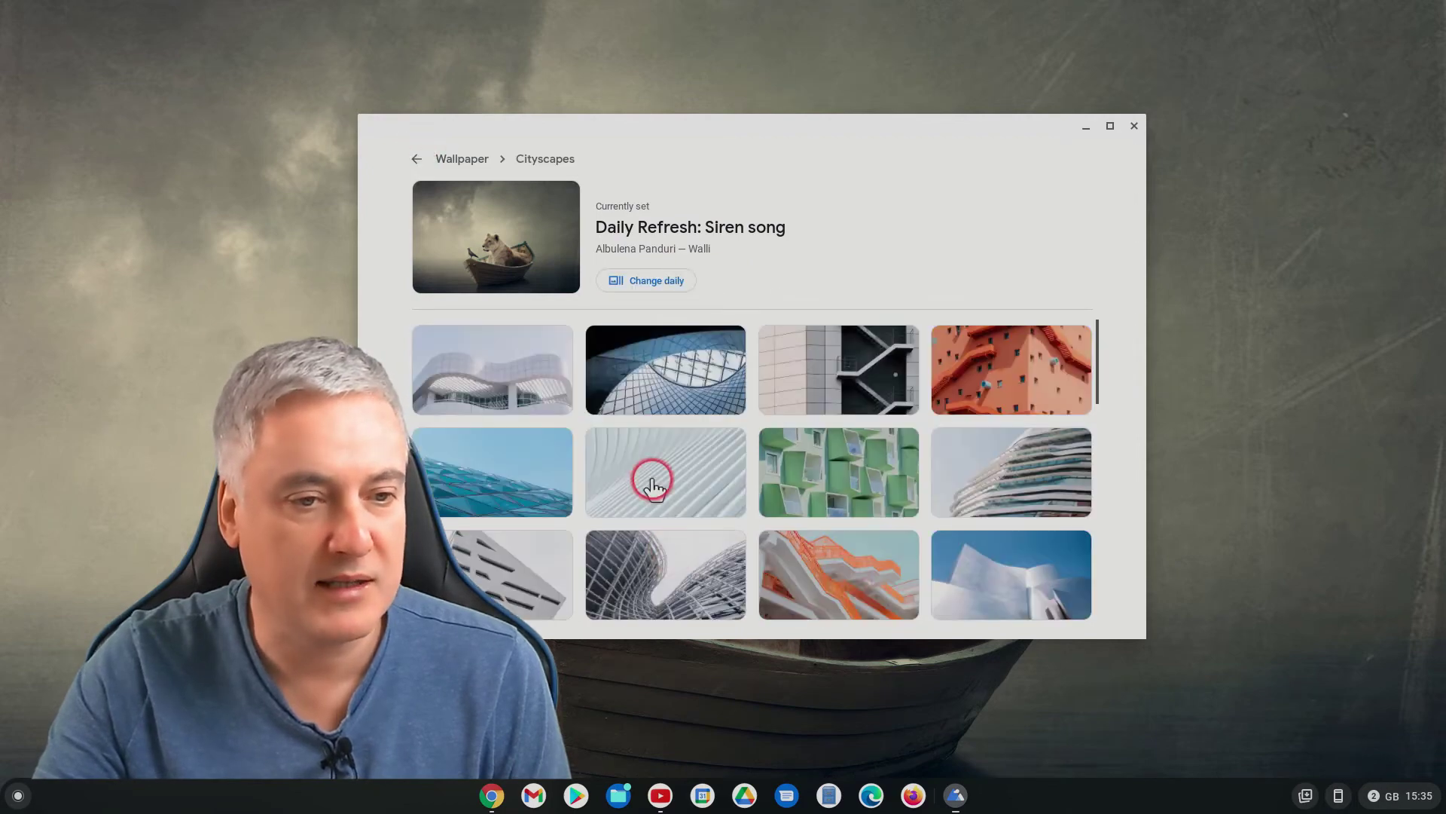
{"action": "left_click", "coordinate": [483, 391]}
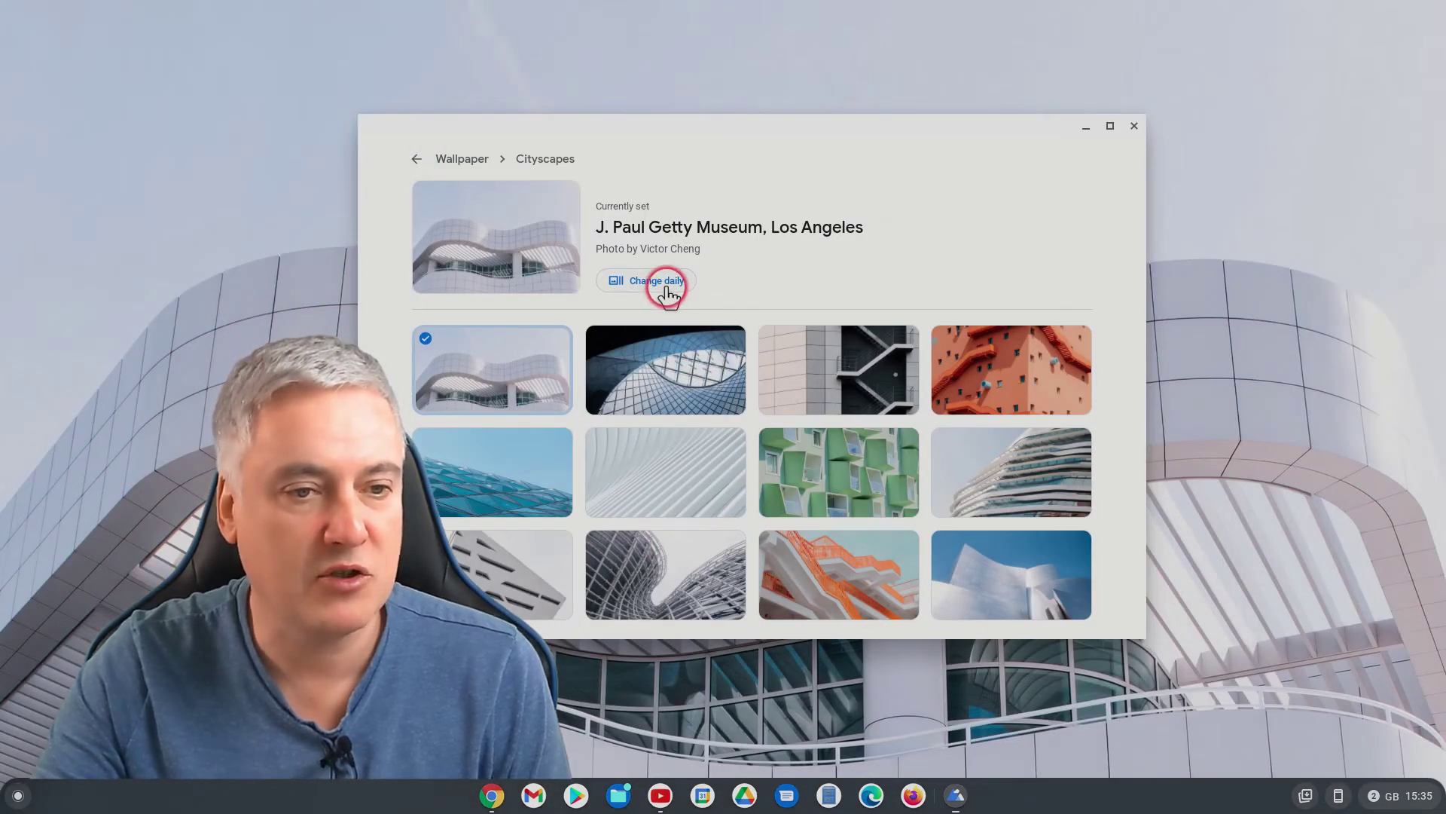
Step: Turn on Change daily for Cityscapes and refresh to the Lisbon tram street photo
{"action": "left_click", "coordinate": [668, 292]}
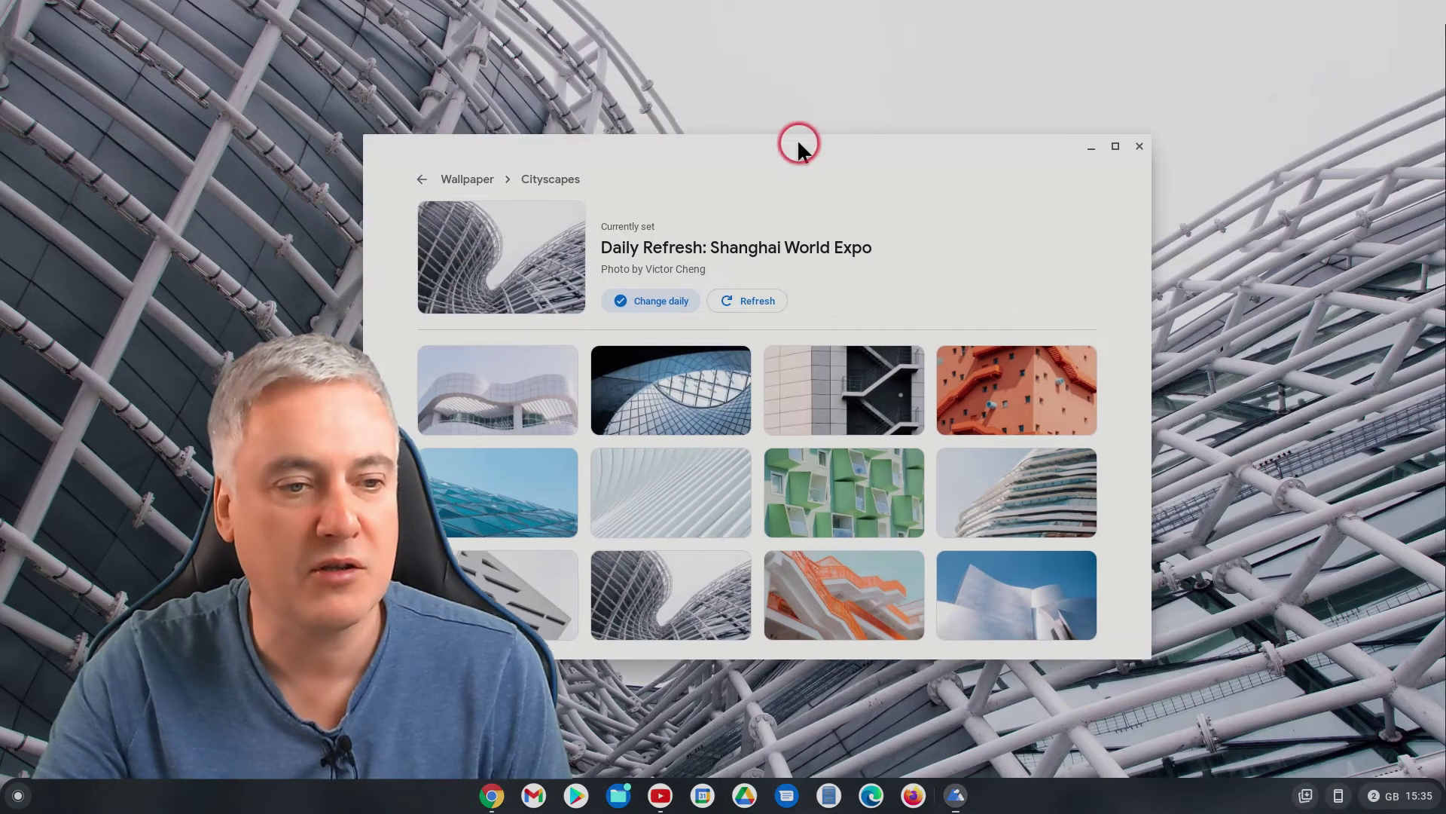
{"action": "mouse_move", "coordinate": [797, 119]}
{"action": "left_mouse_down"}
{"action": "mouse_move", "coordinate": [1041, 804]}
{"action": "mouse_move", "coordinate": [773, 143]}
{"action": "left_mouse_up"}
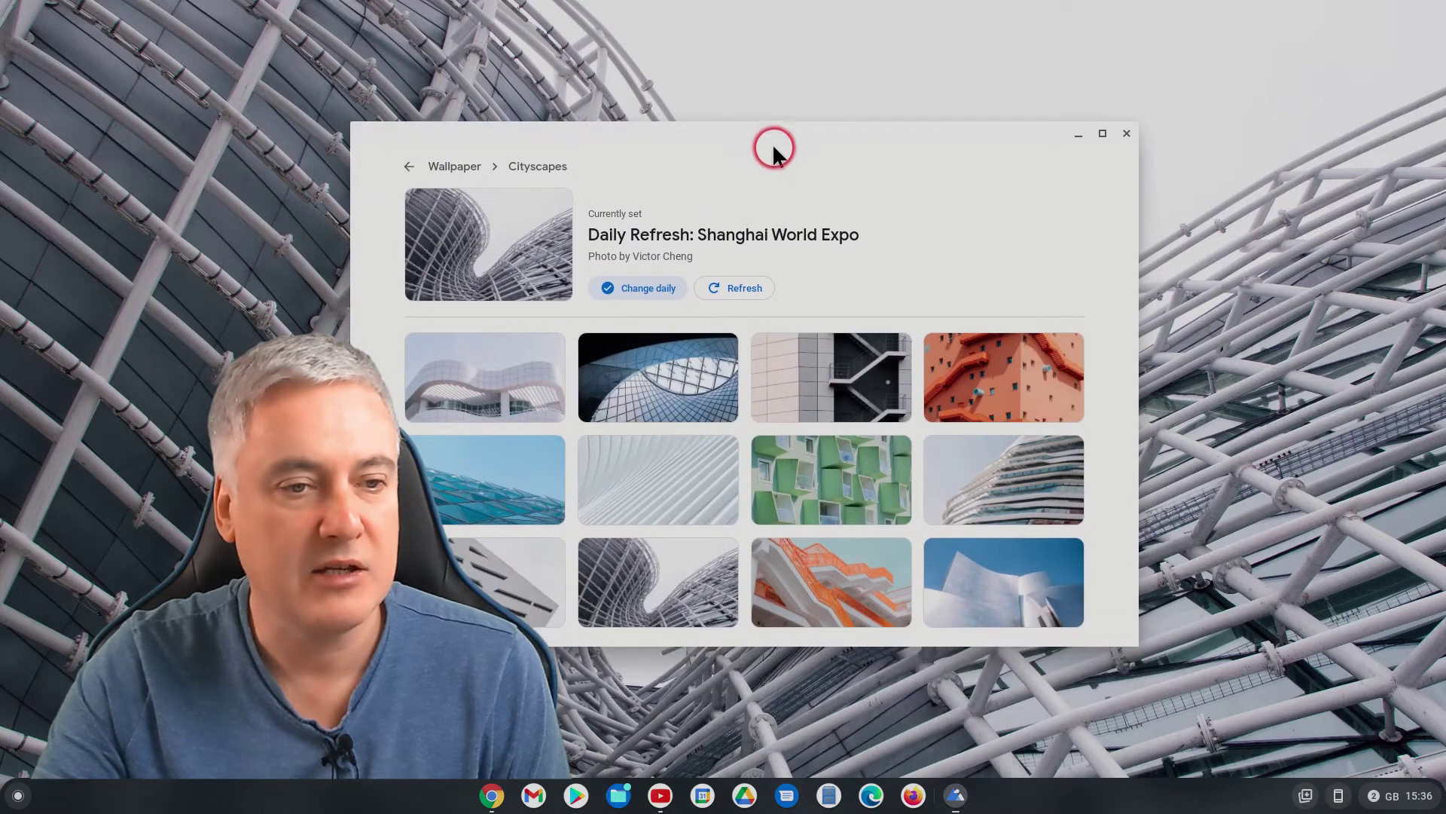
{"action": "left_click", "coordinate": [745, 292]}
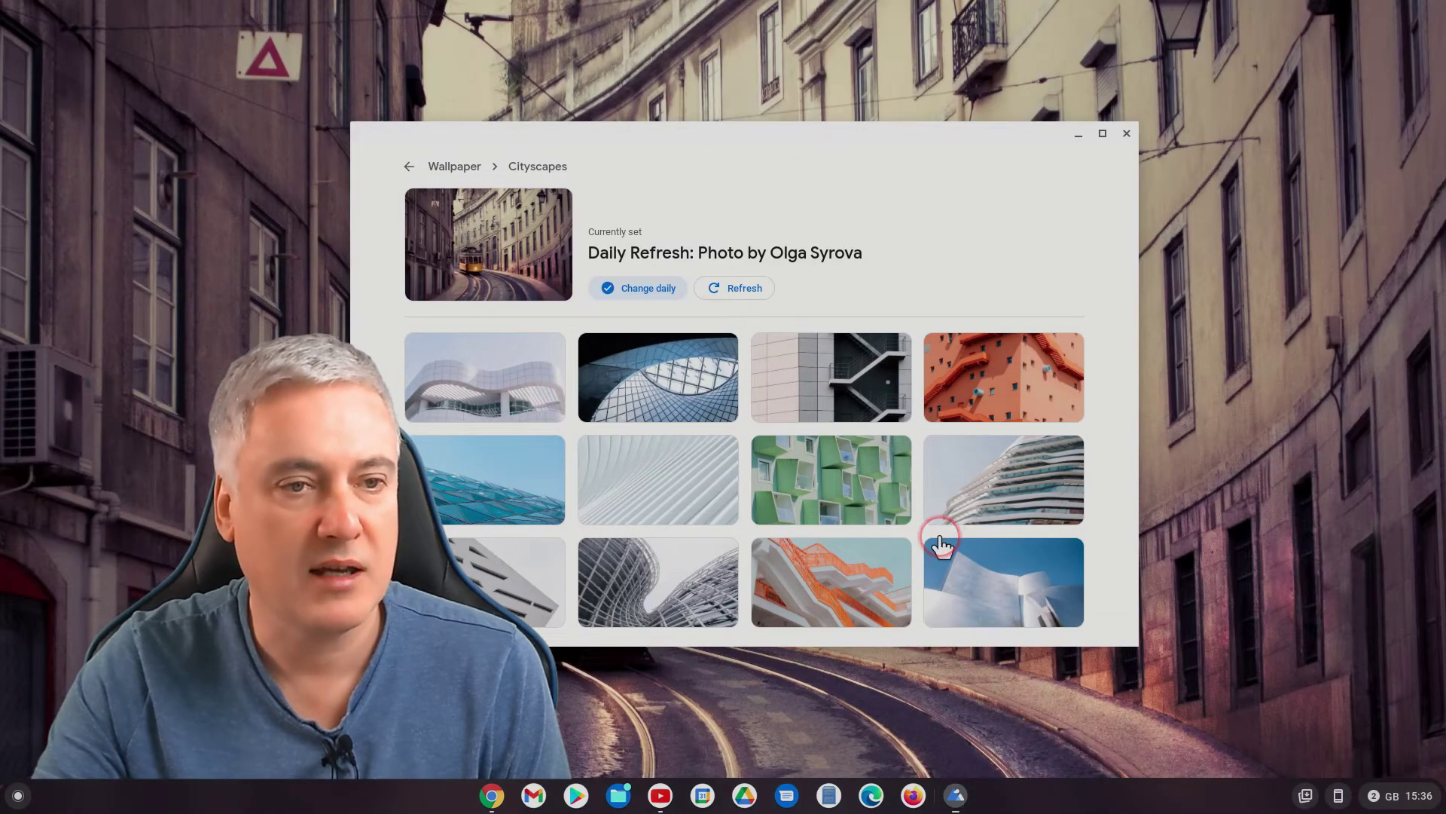
{"action": "mouse_move", "coordinate": [772, 128]}
{"action": "left_mouse_down"}
{"action": "mouse_move", "coordinate": [842, 805]}
{"action": "mouse_move", "coordinate": [794, 106]}
{"action": "left_mouse_up"}
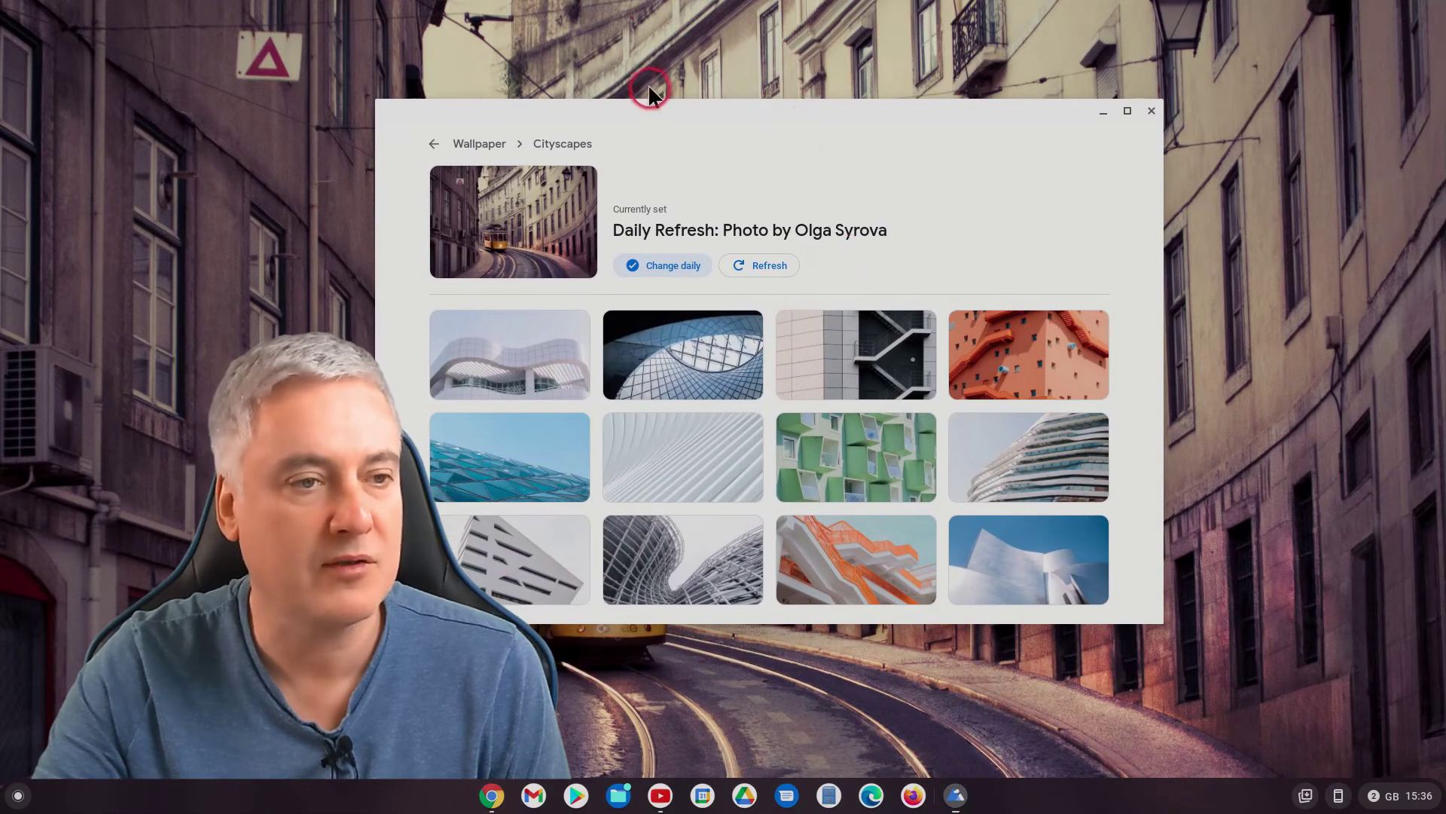
Step: Return to the collections list and reopen Cityscapes, keeping the tram street wallpaper
{"action": "left_click", "coordinate": [436, 148]}
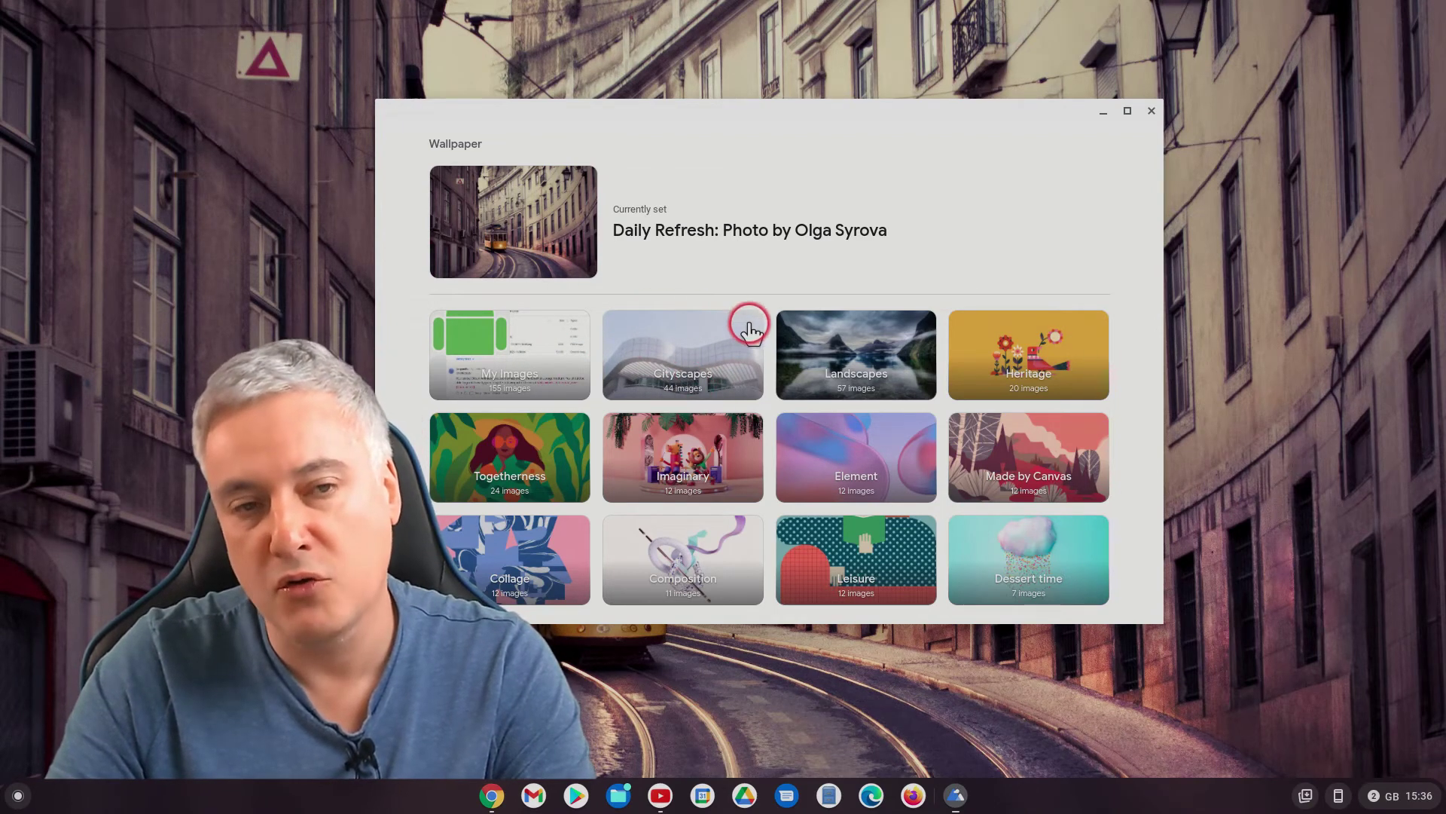
{"action": "left_click", "coordinate": [681, 396]}
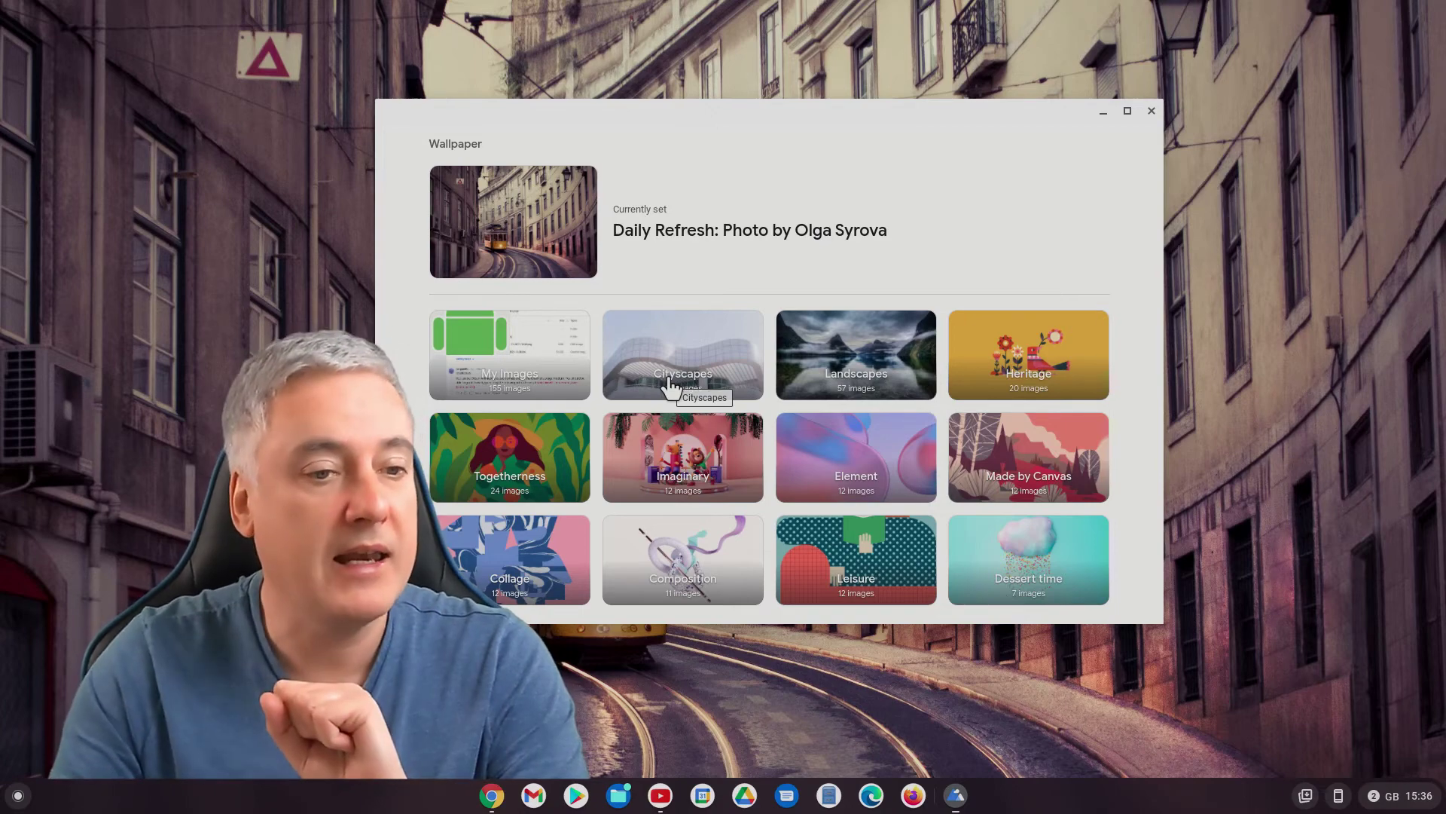
{"action": "left_click", "coordinate": [693, 360]}
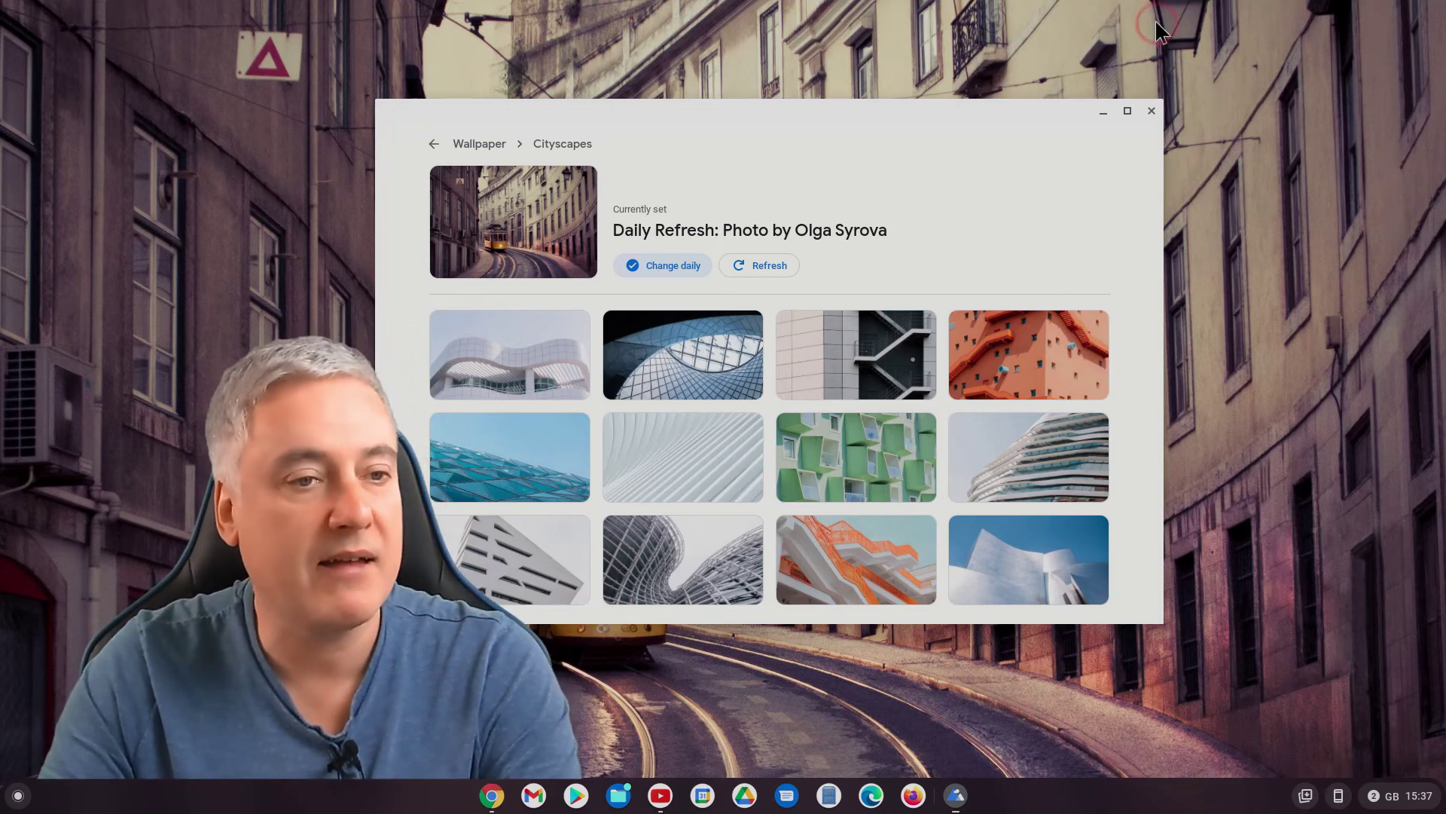
Step: Close the Wallpaper app window
{"action": "left_click", "coordinate": [1149, 112]}
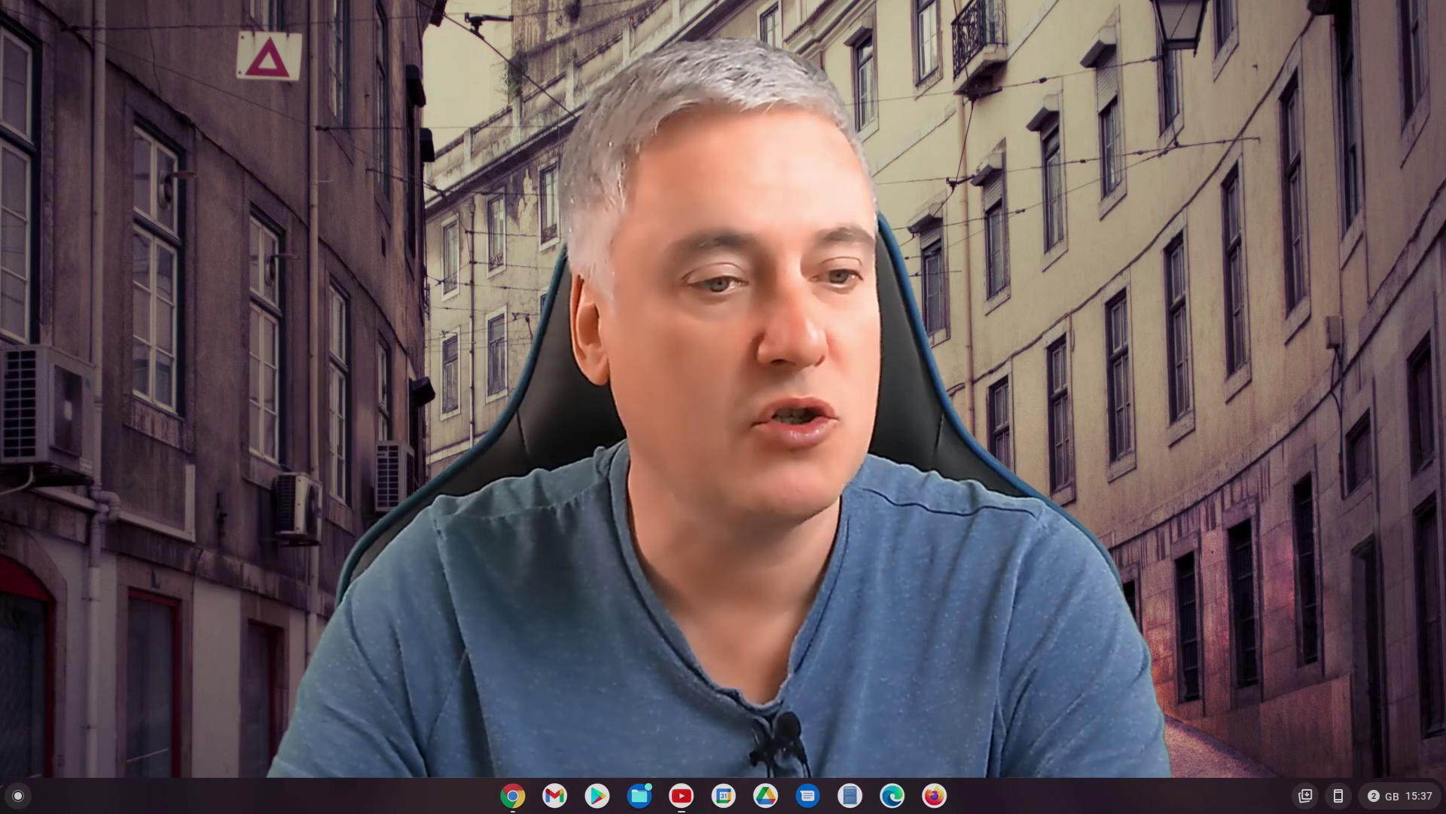